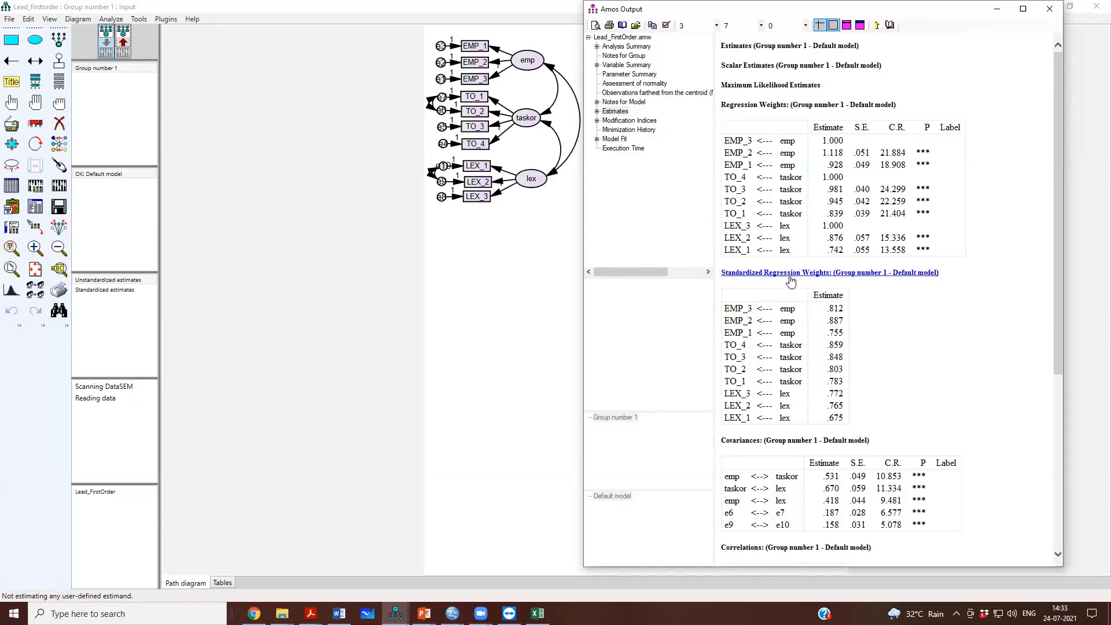
# Copy the Standardized Regression Weights table from the Amos estimates output
pyautogui.click(791, 277)
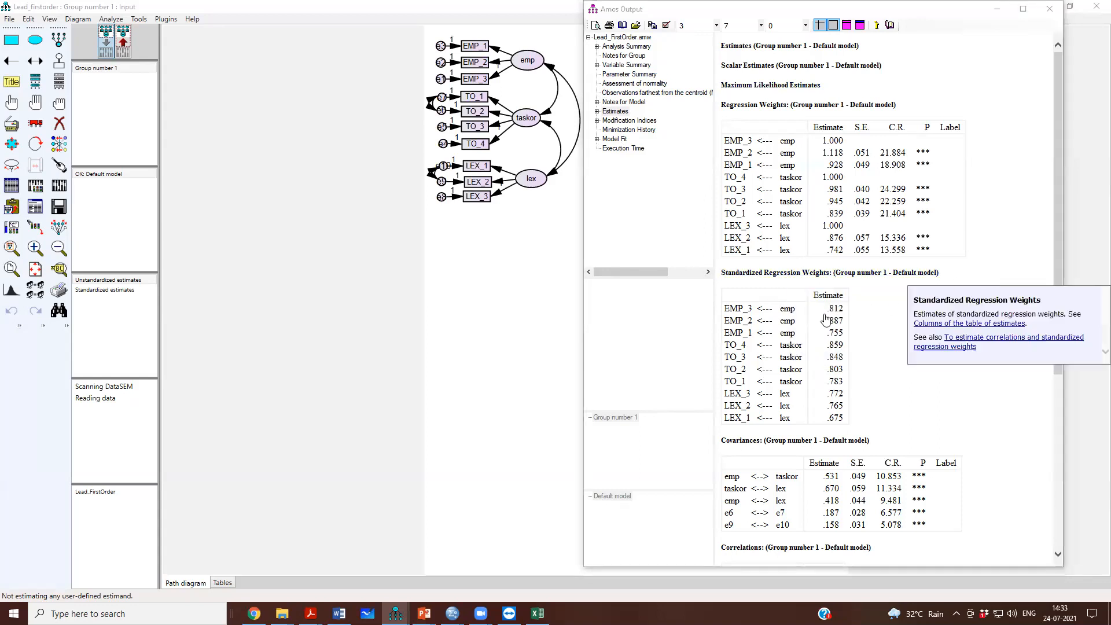
pyautogui.click(874, 323)
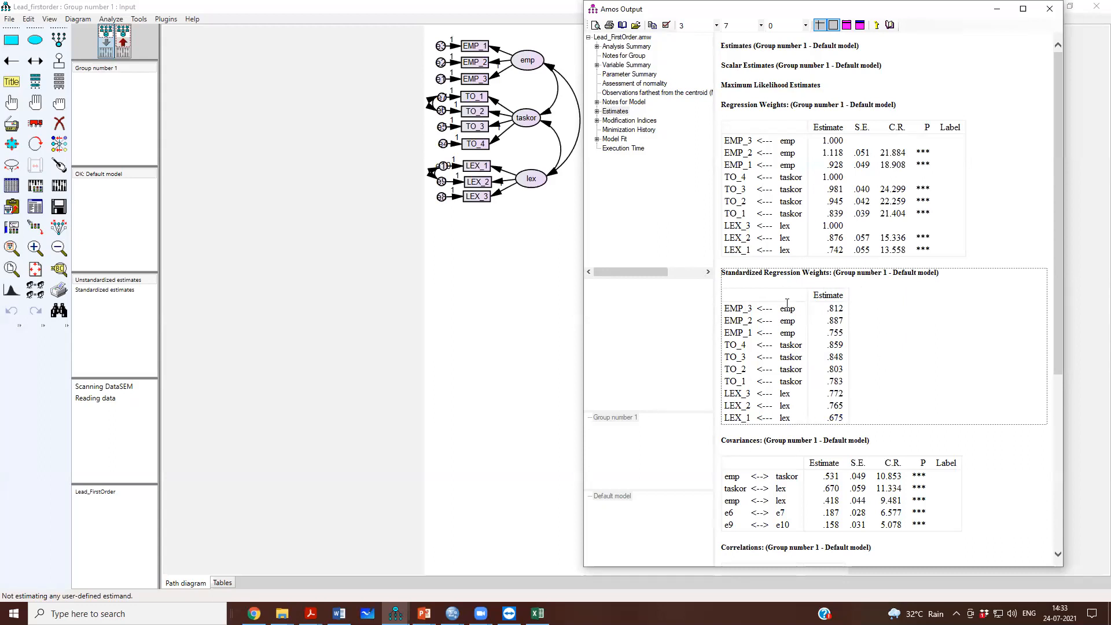
pyautogui.rightClick(910, 302)
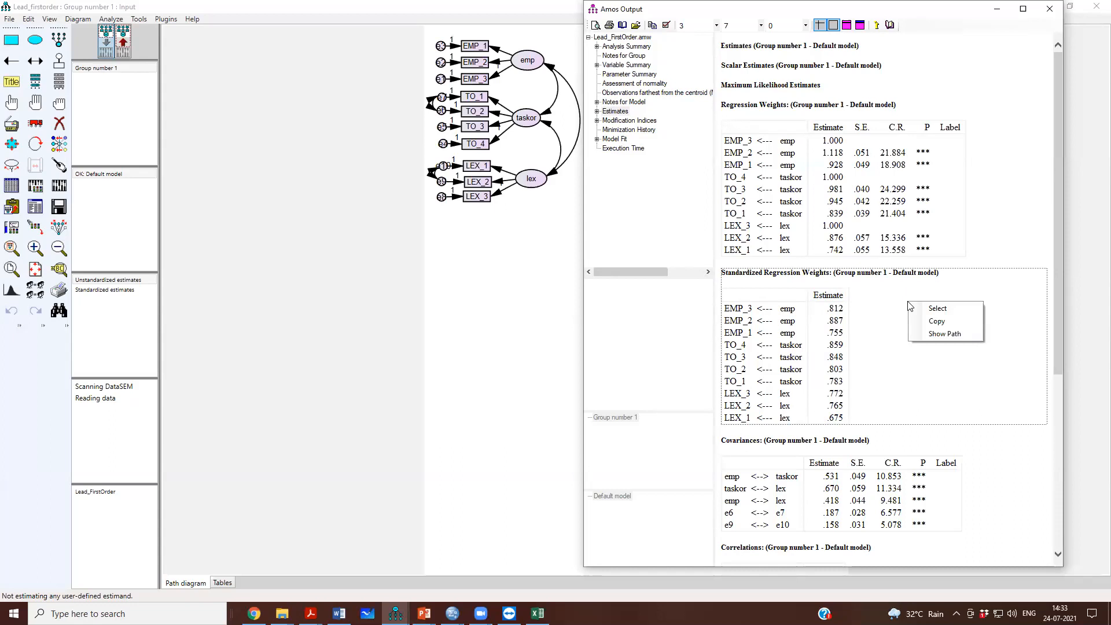
pyautogui.click(932, 322)
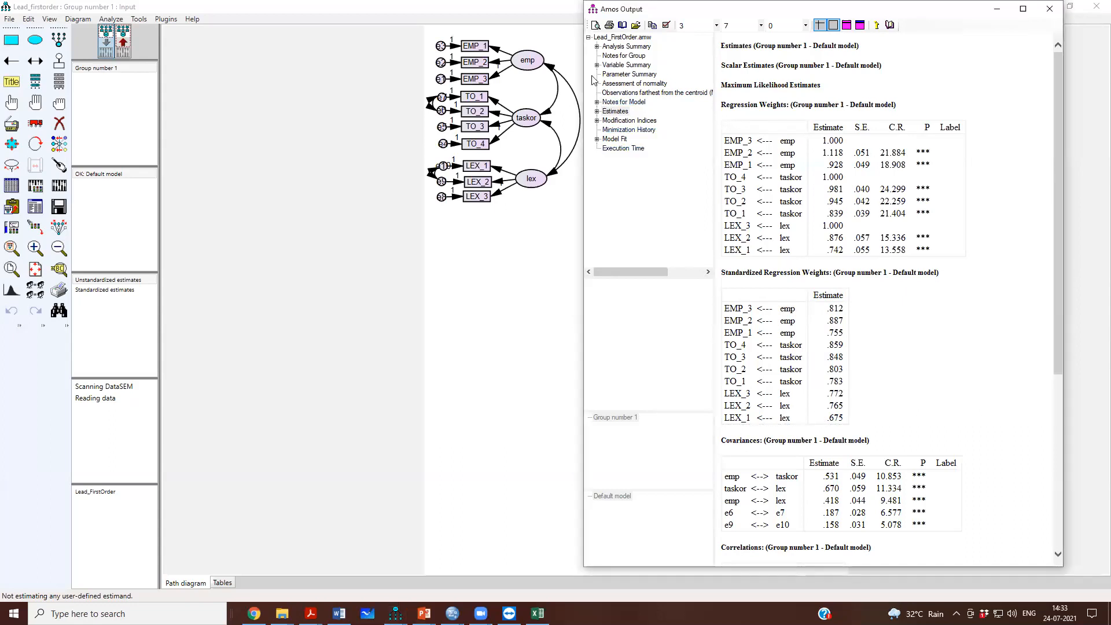
# Switch to Excel, paste the table into the blank sheet at B3 with its source formatting, and widen column E to fit its header
pyautogui.click(537, 613)
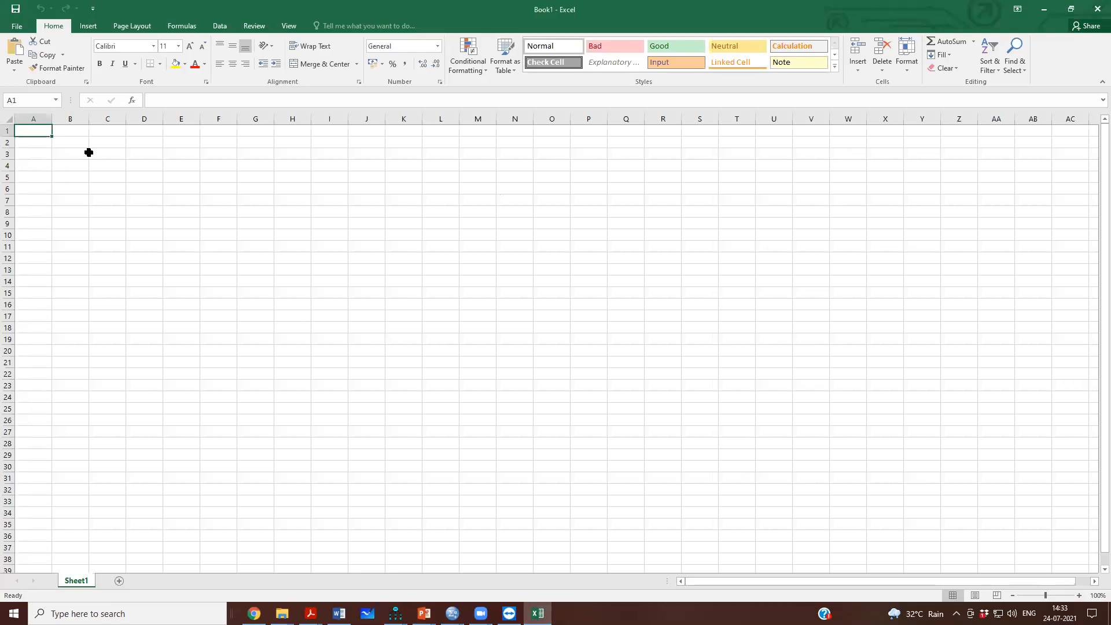
pyautogui.click(70, 154)
pyautogui.rightClick(68, 156)
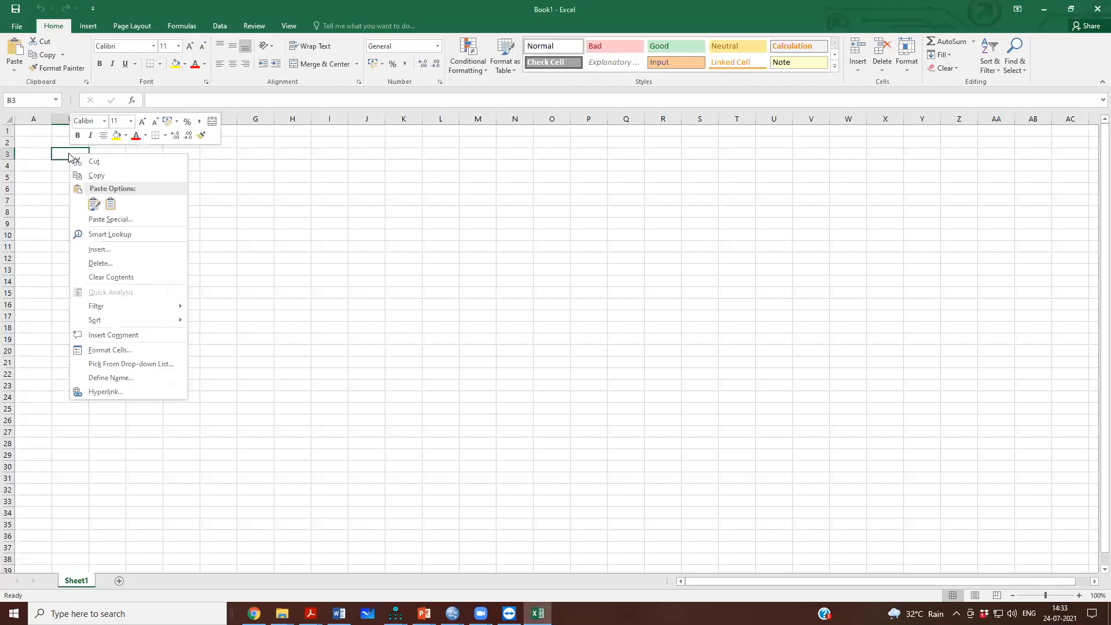
pyautogui.click(95, 204)
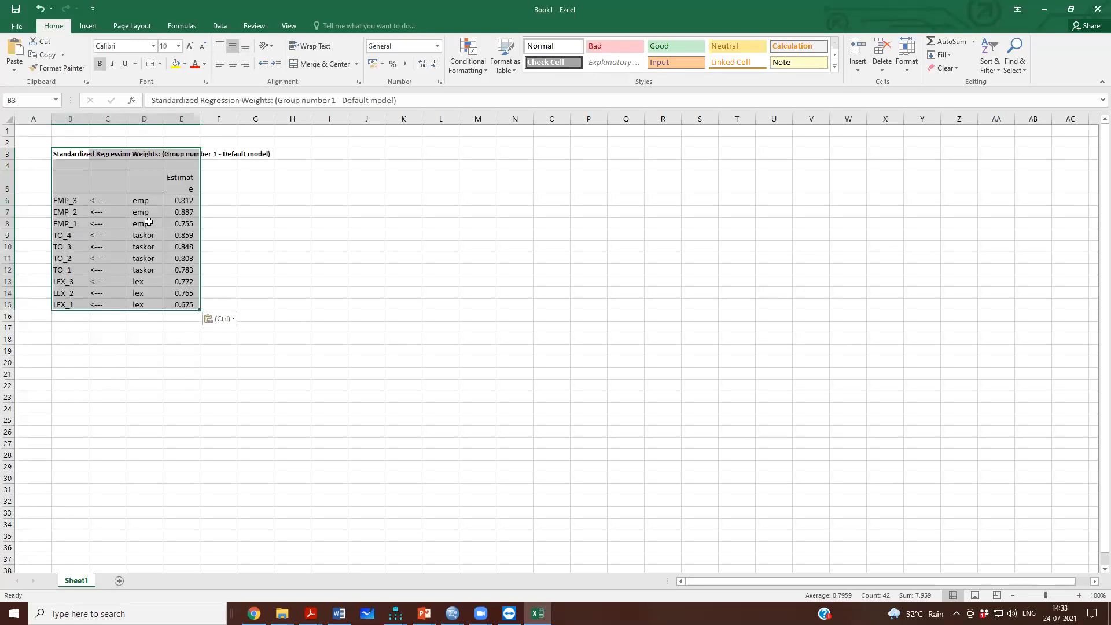
pyautogui.click(306, 294)
pyautogui.moveTo(210, 121); pyautogui.dragTo(216, 121)
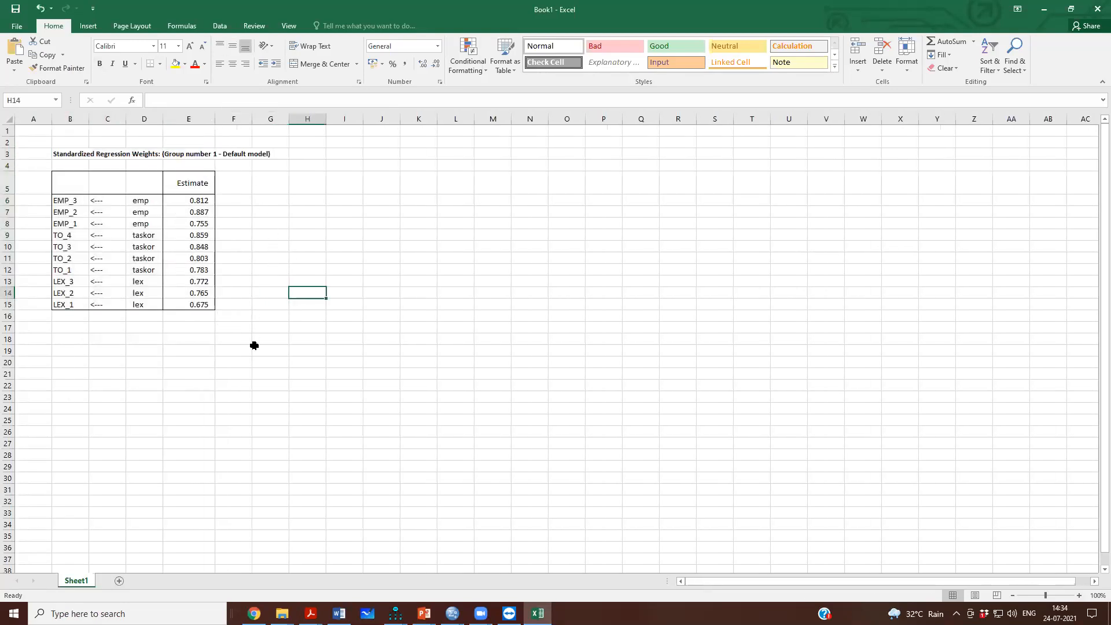
# Replace the Estimate header in E5 of the Excel sheet with Lambda
pyautogui.hotkey('alt', 'Tab')
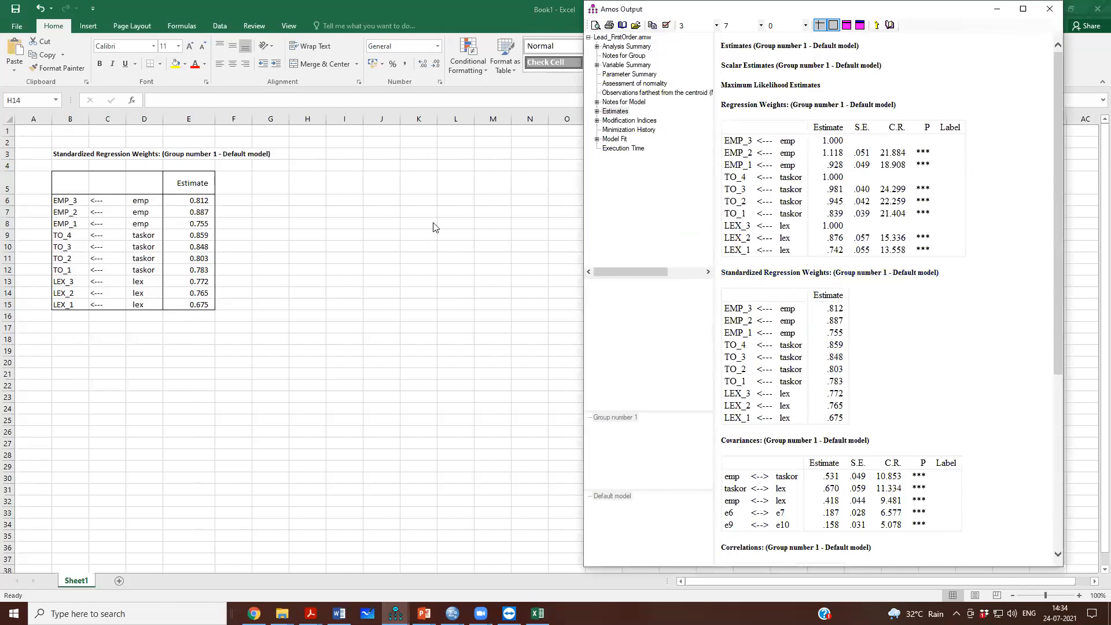
pyautogui.click(292, 246)
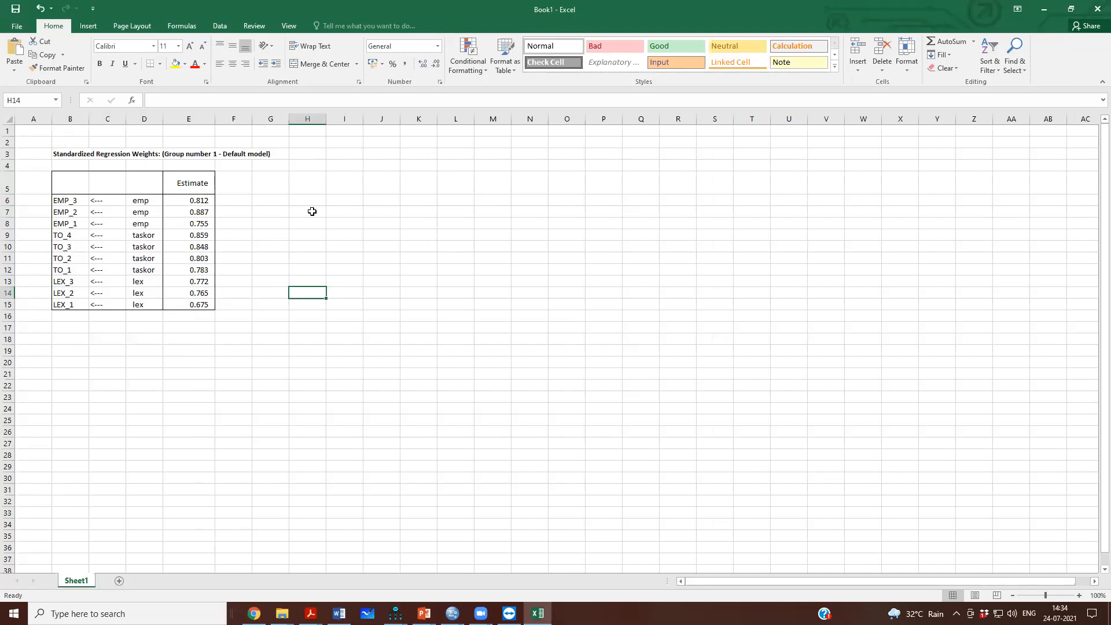
pyautogui.hotkey('ctrl', 'Left')
pyautogui.hotkey('ctrl', 'Up')
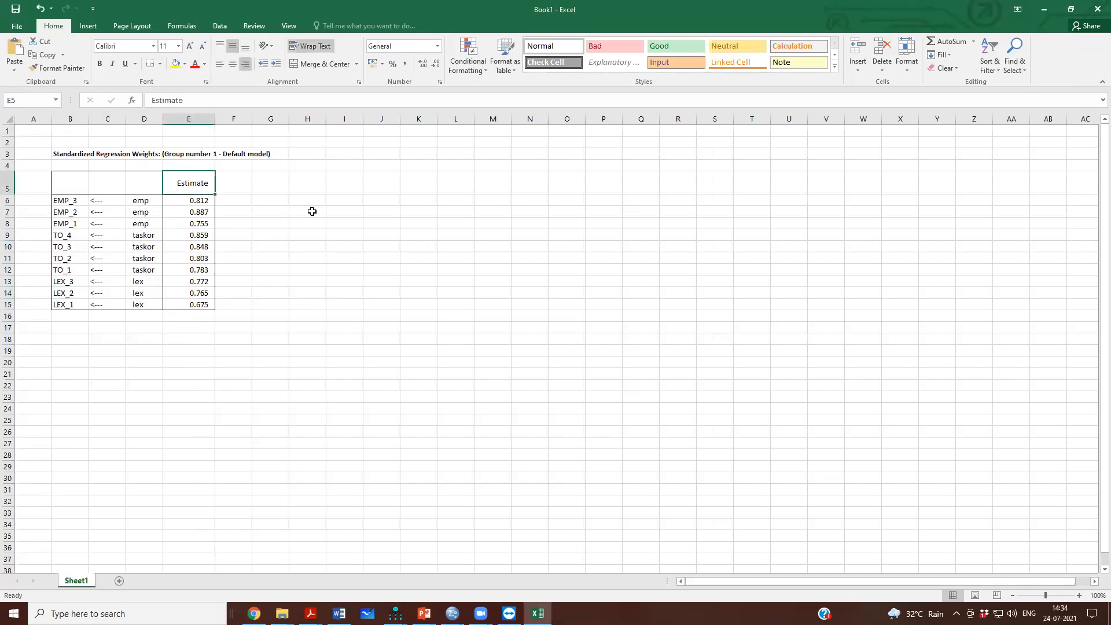
pyautogui.write('Lambda')
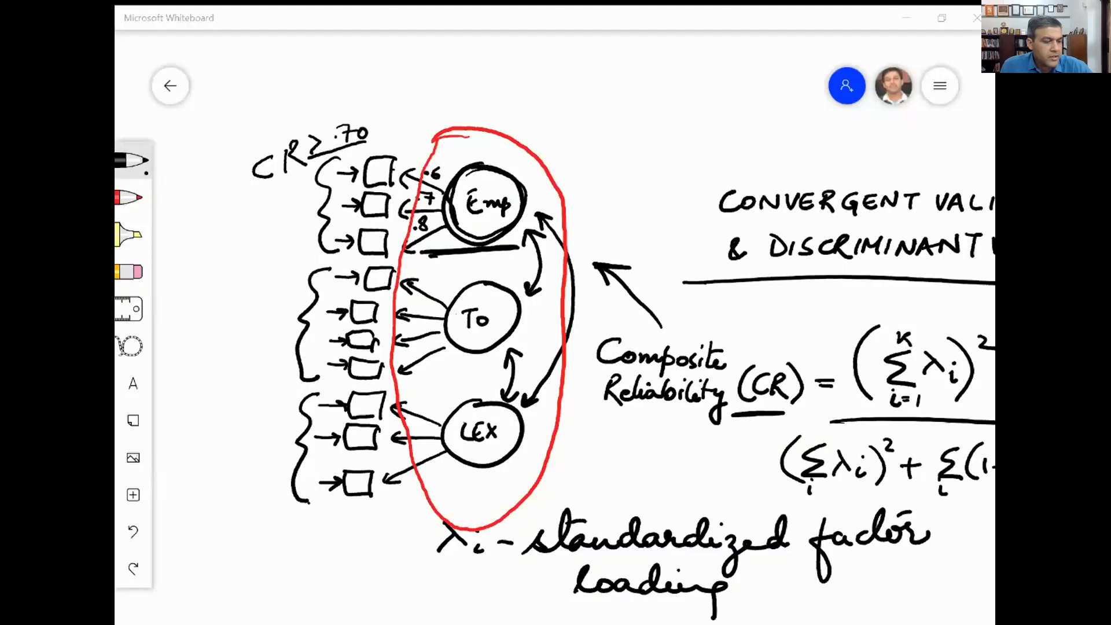
# Review the composite reliability and AVE formulas on the Microsoft Whiteboard
pyautogui.moveTo(694, 406); pyautogui.dragTo(429, 263)
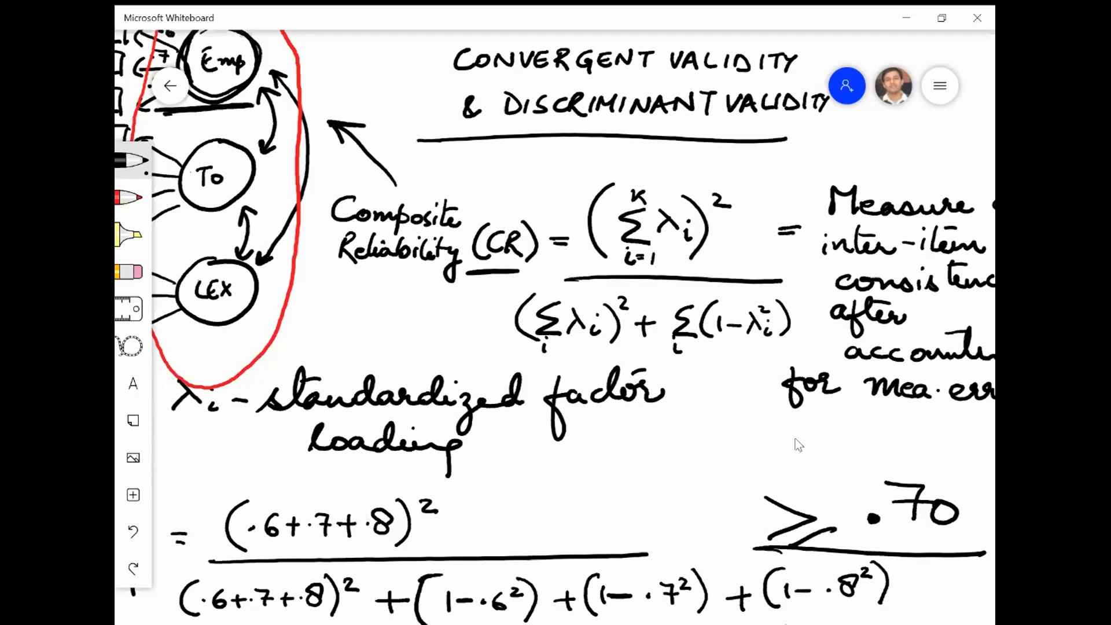
pyautogui.moveTo(796, 439); pyautogui.dragTo(433, 444)
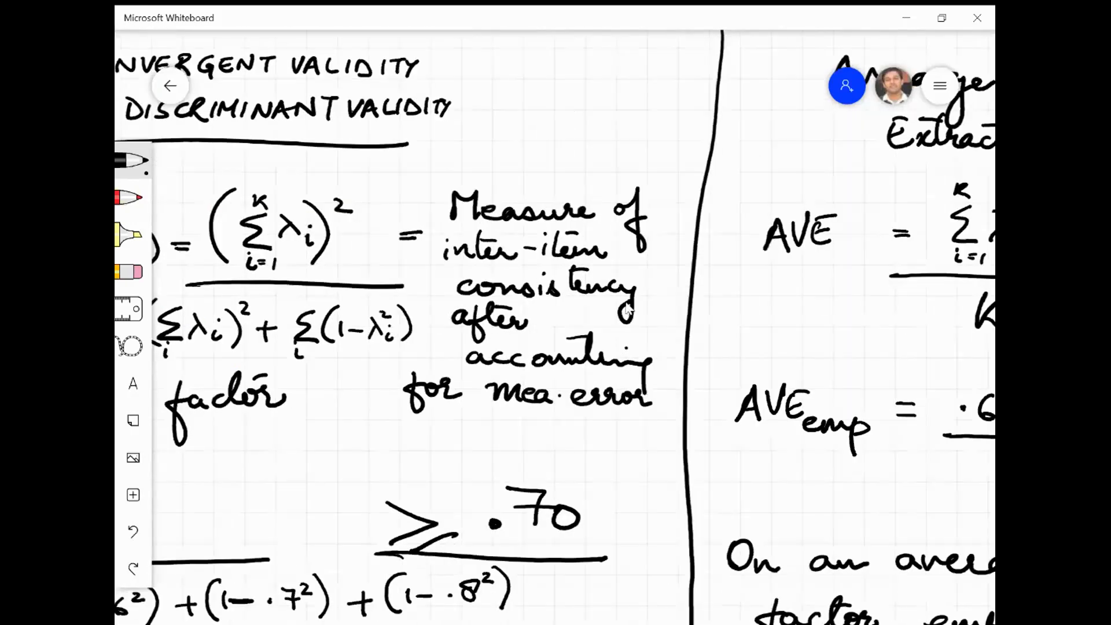
pyautogui.moveTo(805, 303); pyautogui.dragTo(425, 325)
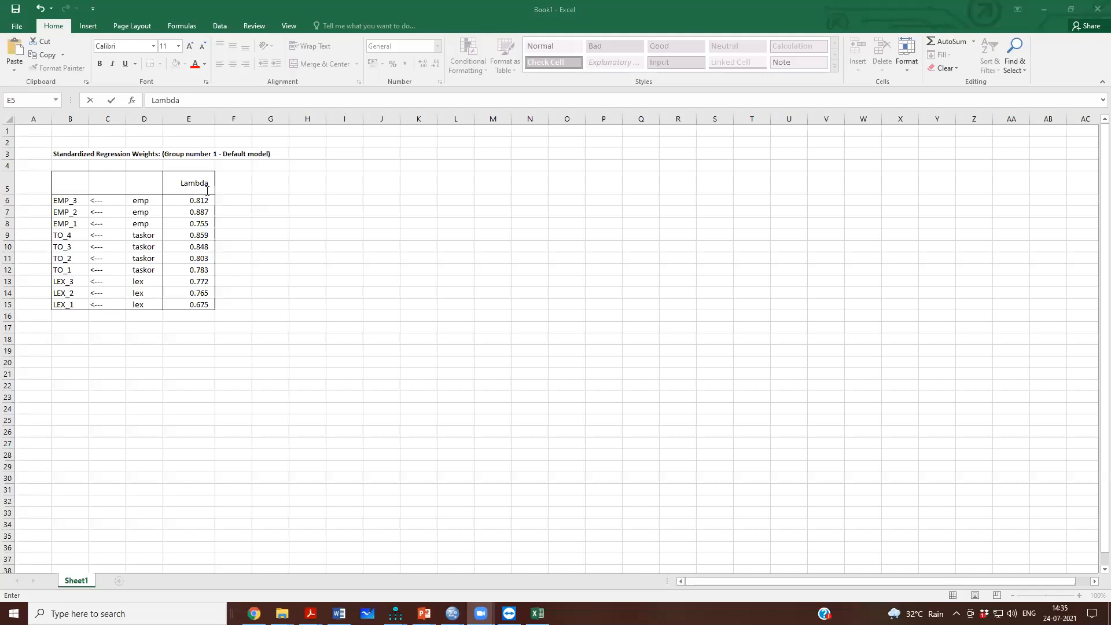
# Back in Excel, widen column F and enter the header Lambda-sq in F5
pyautogui.click(262, 119)
pyautogui.moveTo(259, 116); pyautogui.dragTo(279, 117)
pyautogui.click(277, 179)
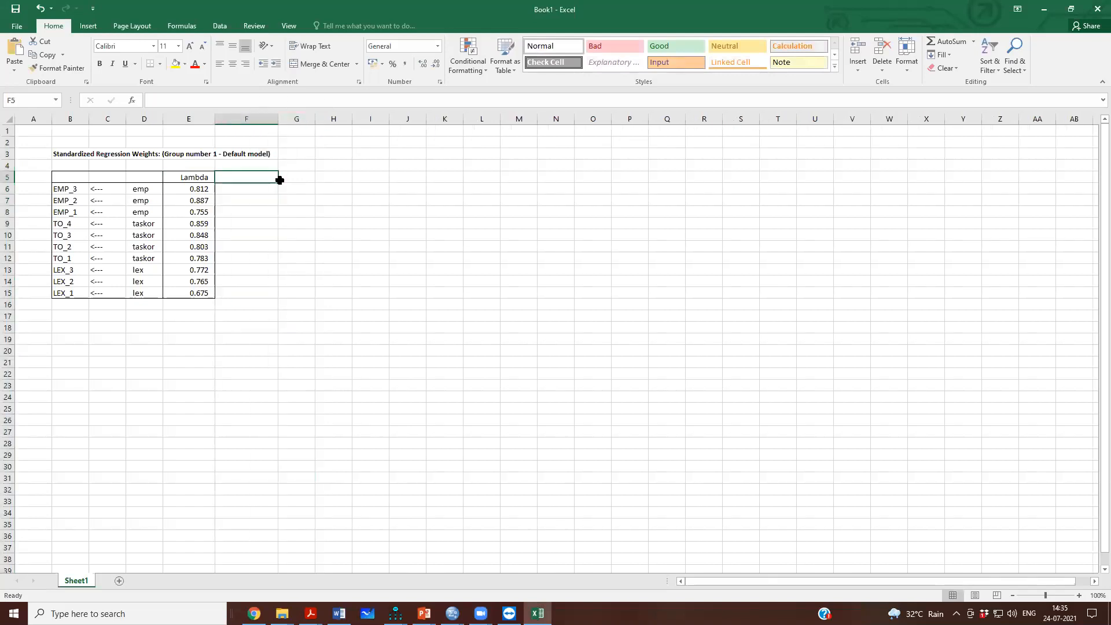
pyautogui.write('L')
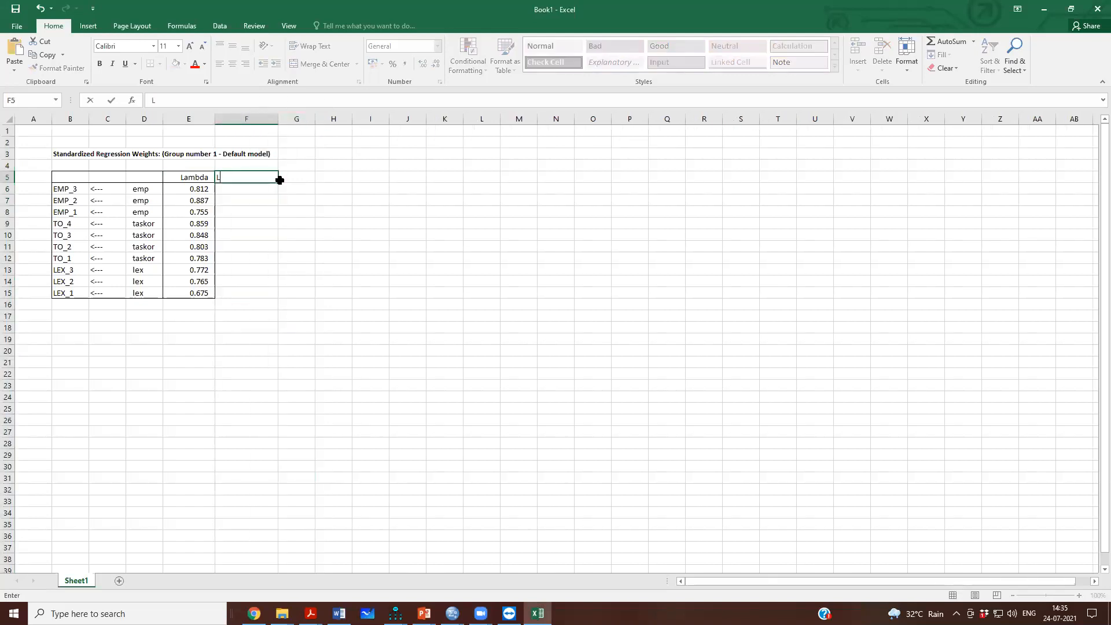
pyautogui.write('ambda-sw')
pyautogui.press('BackSpace')
pyautogui.write('q')
pyautogui.press('Return')
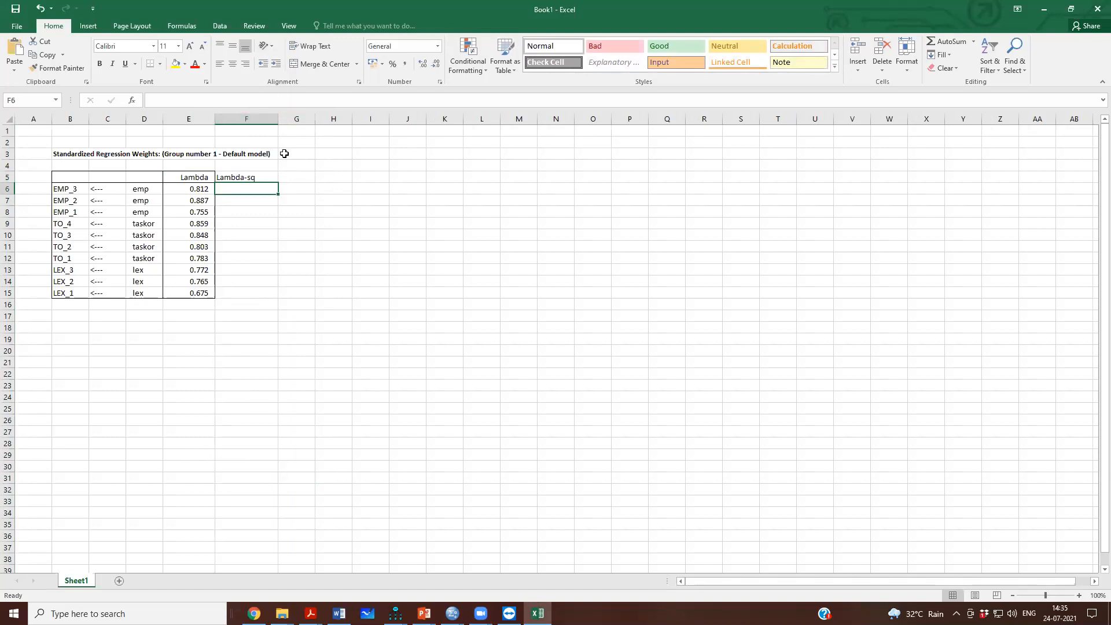
# Enter the header 1-Lambdasq in G5 and widen columns F and G
pyautogui.click(289, 174)
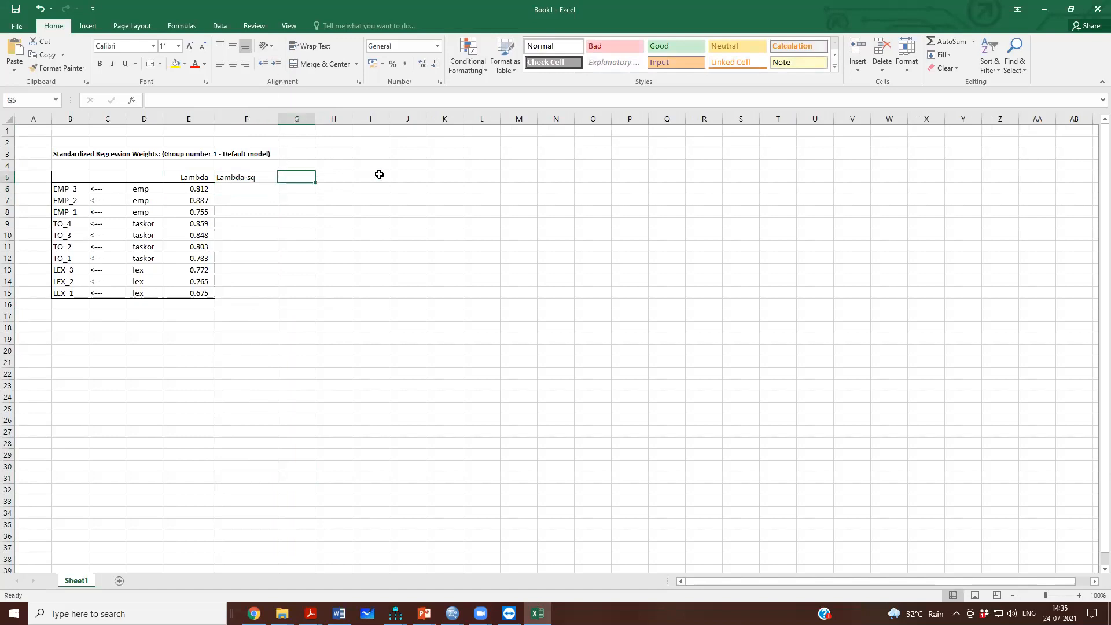
pyautogui.write('1-Lambd')
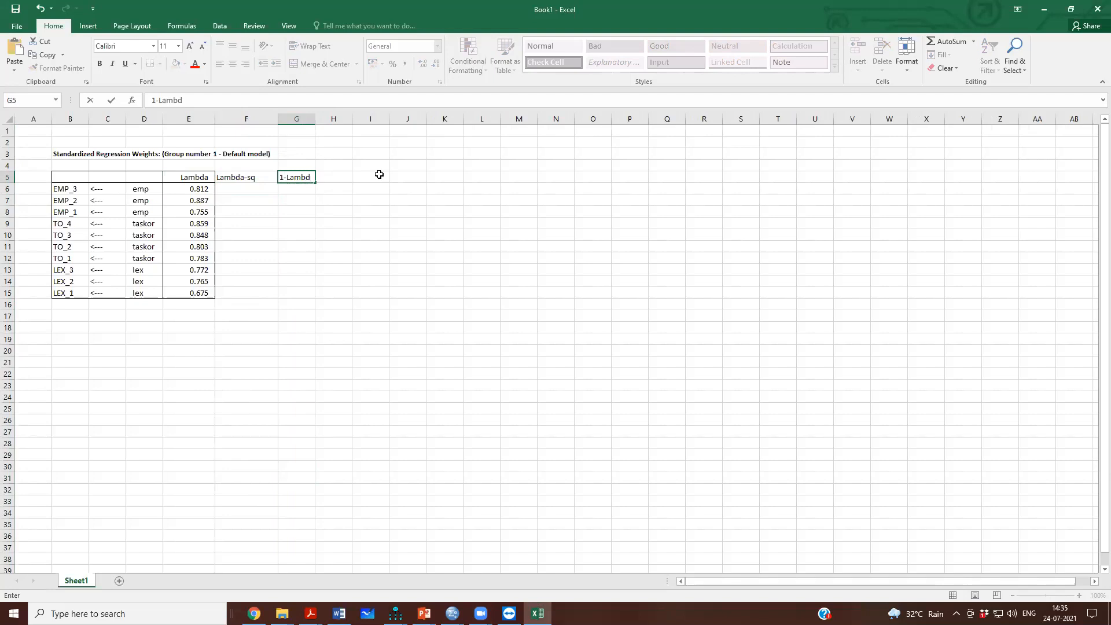
pyautogui.write('asq')
pyautogui.press('Return')
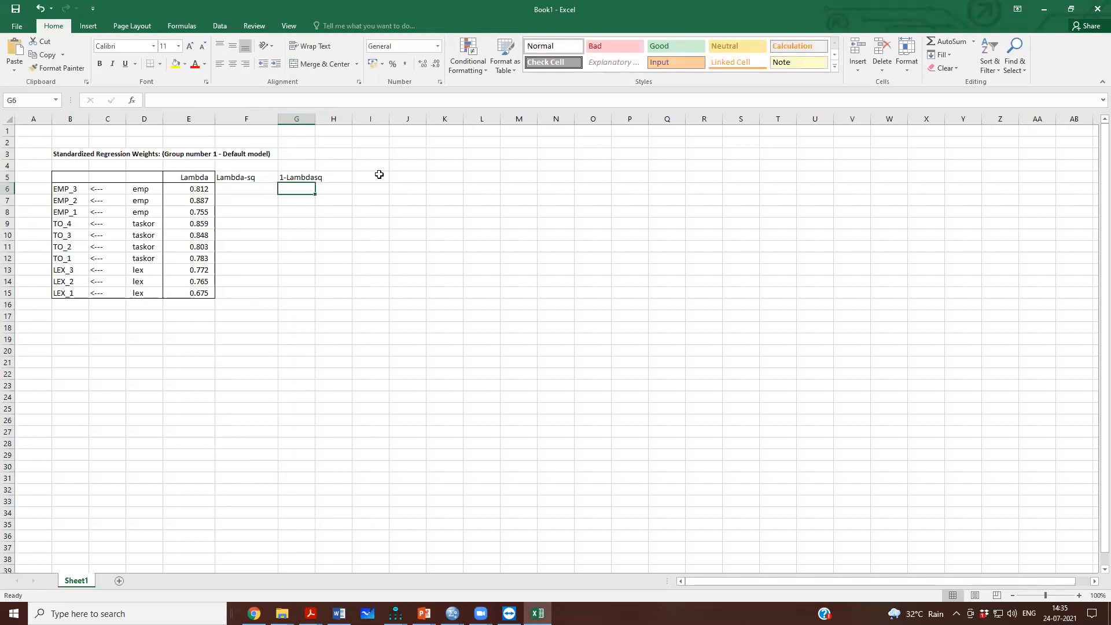
pyautogui.moveTo(315, 119); pyautogui.dragTo(288, 118)
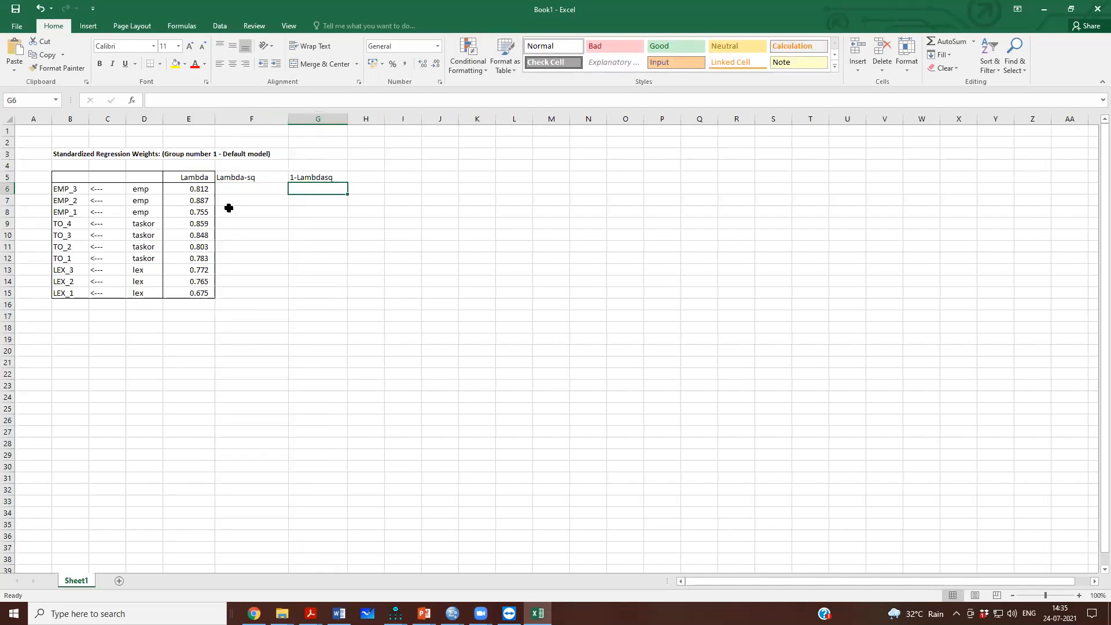
# Calculate the squared loading in F6 with =E6*E6 and fill the formula down through F15
pyautogui.click(235, 190)
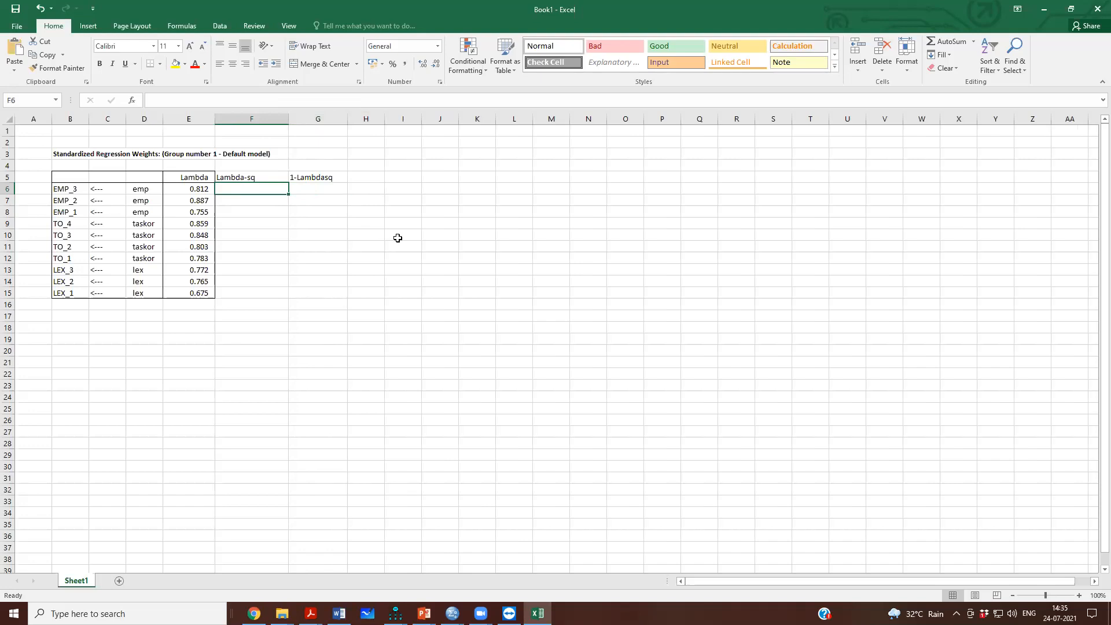
pyautogui.write('=')
pyautogui.press('Left')
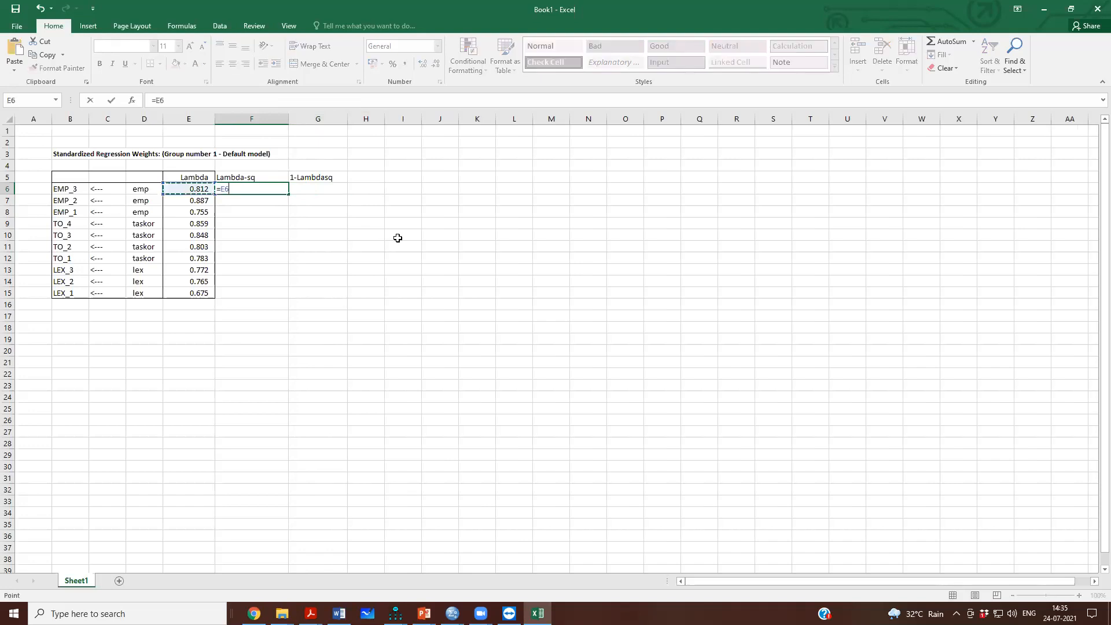
pyautogui.write('*')
pyautogui.press('Left')
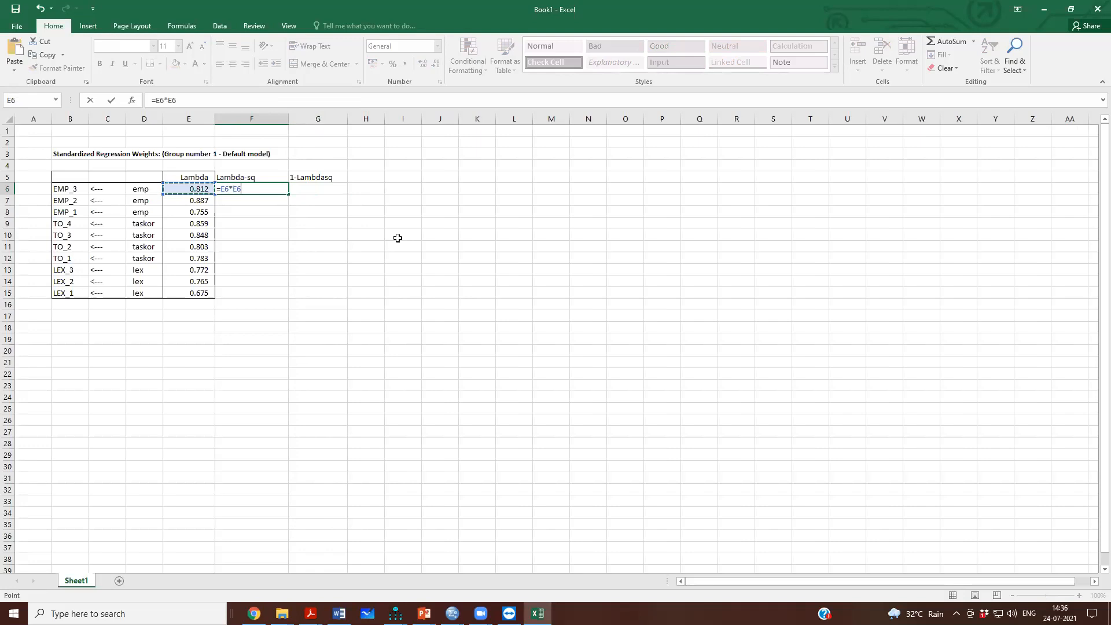
pyautogui.hotkey('ctrl', 'Return')
pyautogui.press('Return')
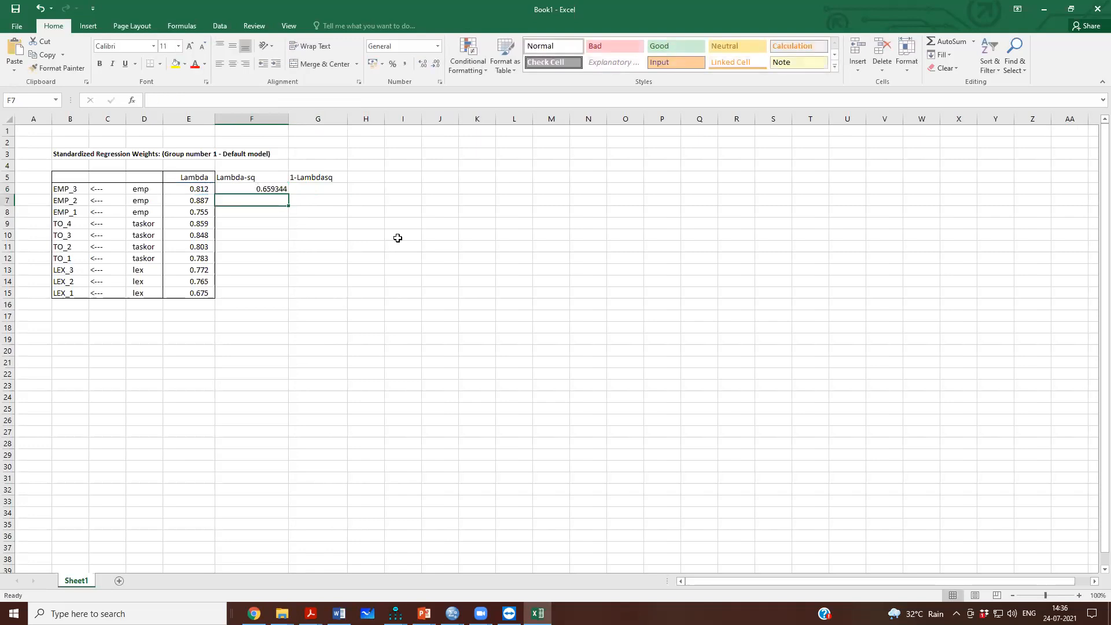
pyautogui.click(281, 190)
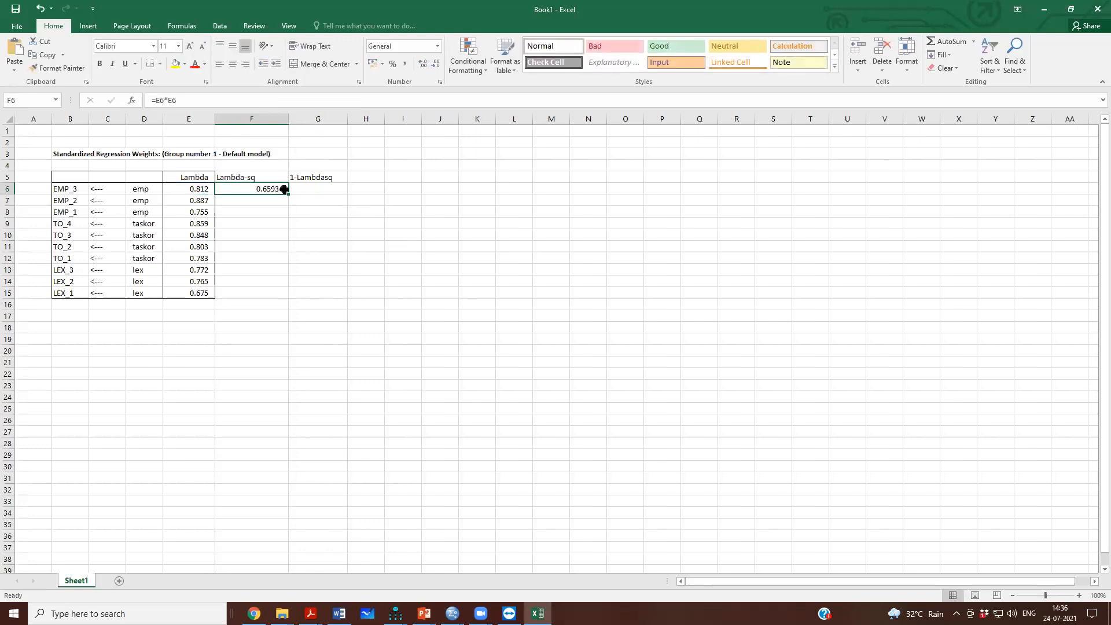
pyautogui.moveTo(288, 196); pyautogui.dragTo(286, 296)
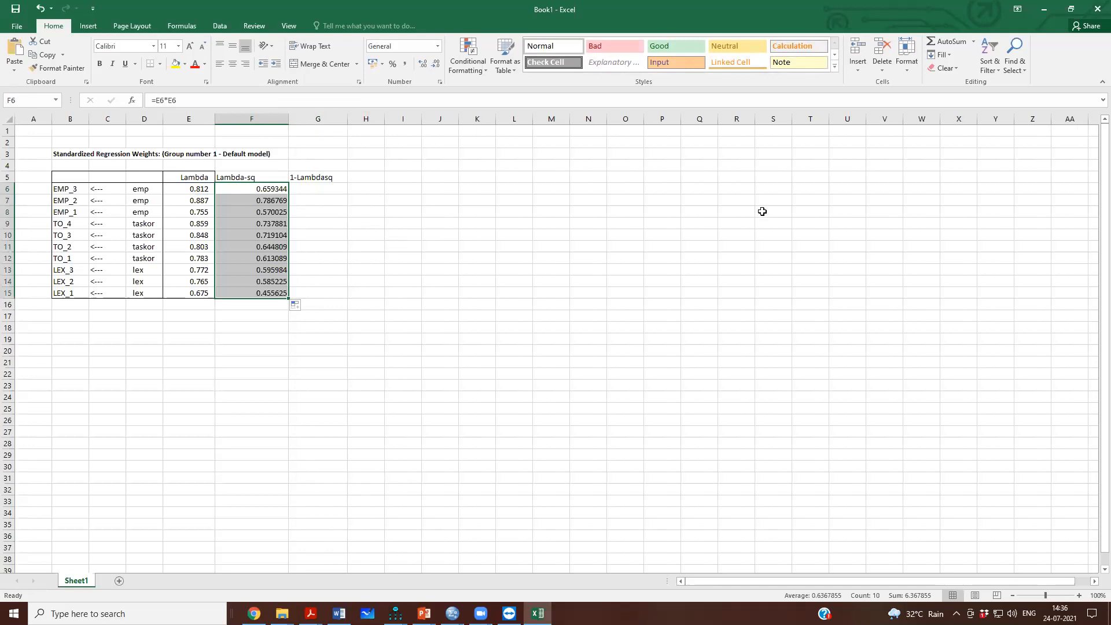
# Check the squared-loading formulas in F6 to F8 against the Lambda column
pyautogui.click(546, 258)
pyautogui.click(270, 189)
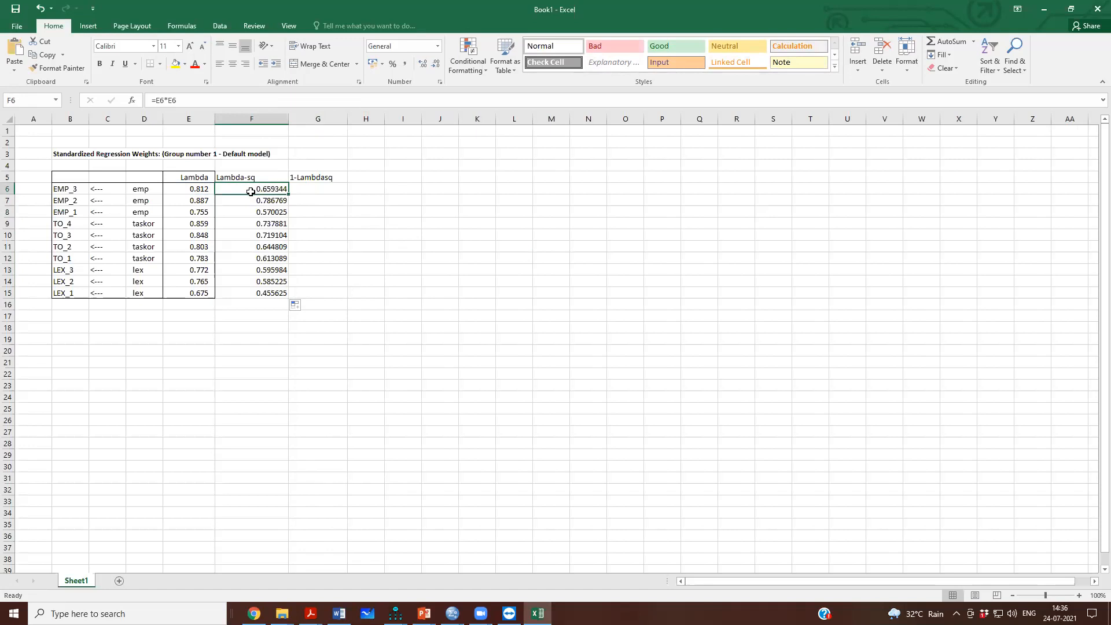
pyautogui.click(193, 189)
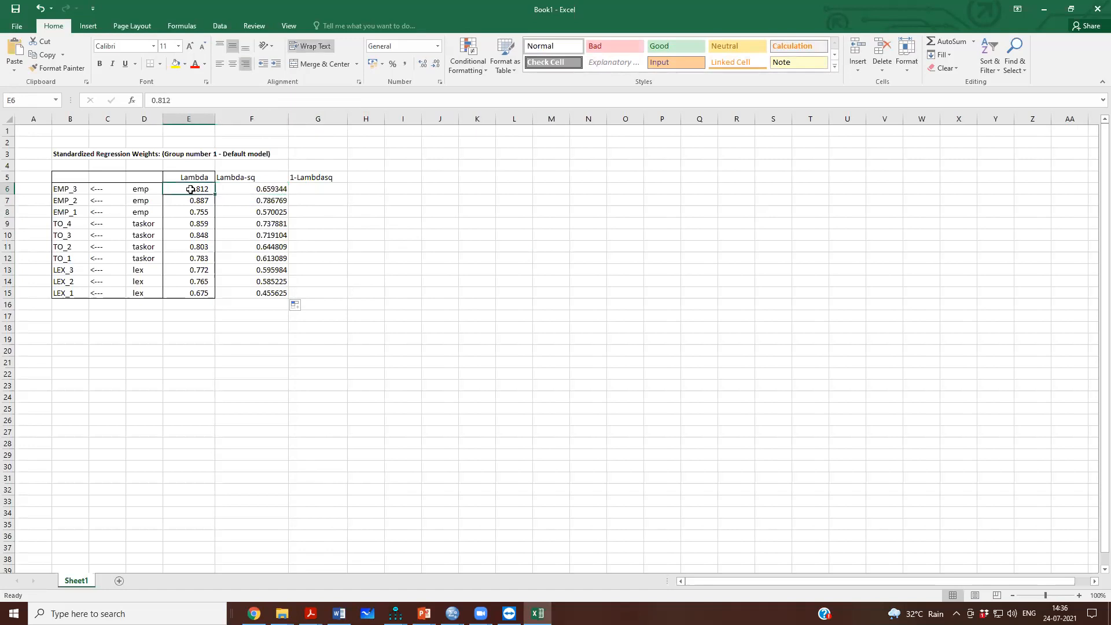
pyautogui.click(263, 189)
pyautogui.click(267, 201)
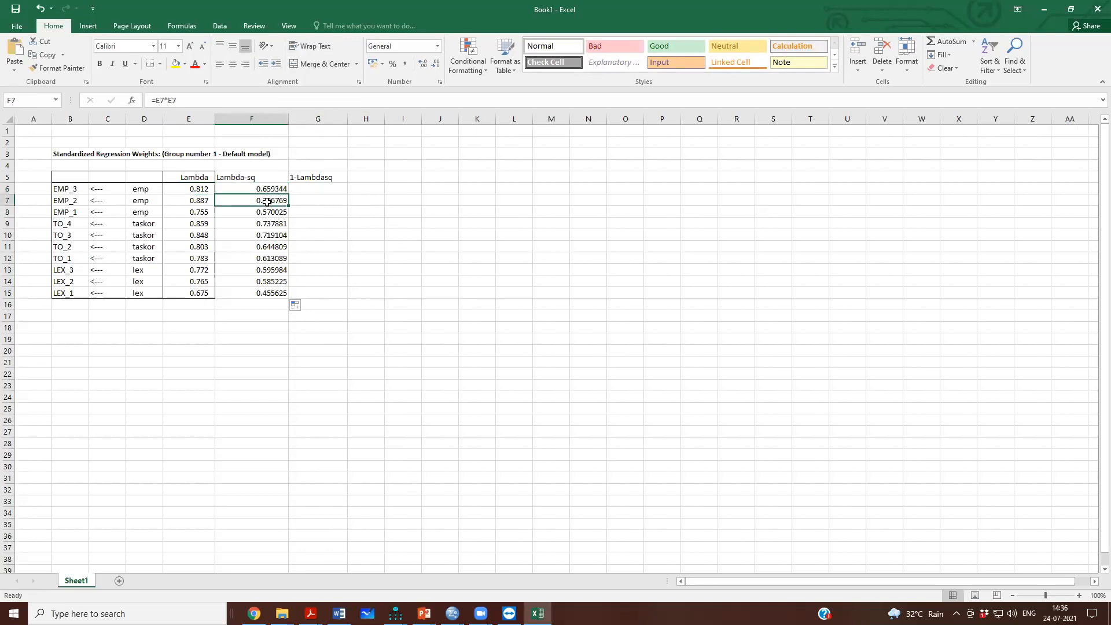
pyautogui.click(265, 212)
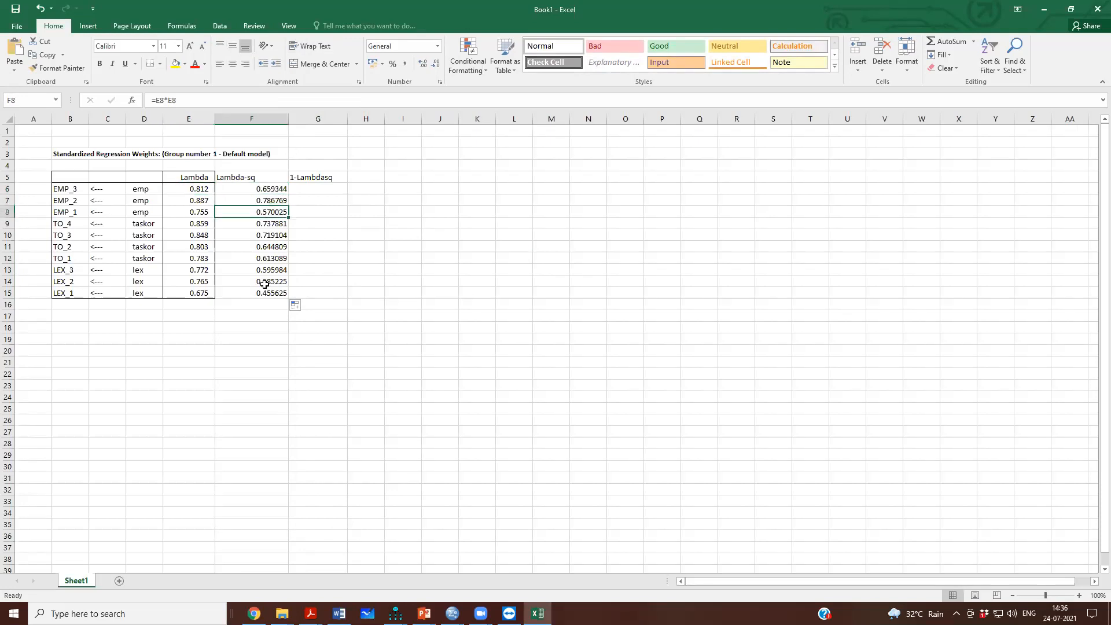
# Calculate one minus the squared loading in G6 with =1-F6 and fill the formula down through G15
pyautogui.click(300, 190)
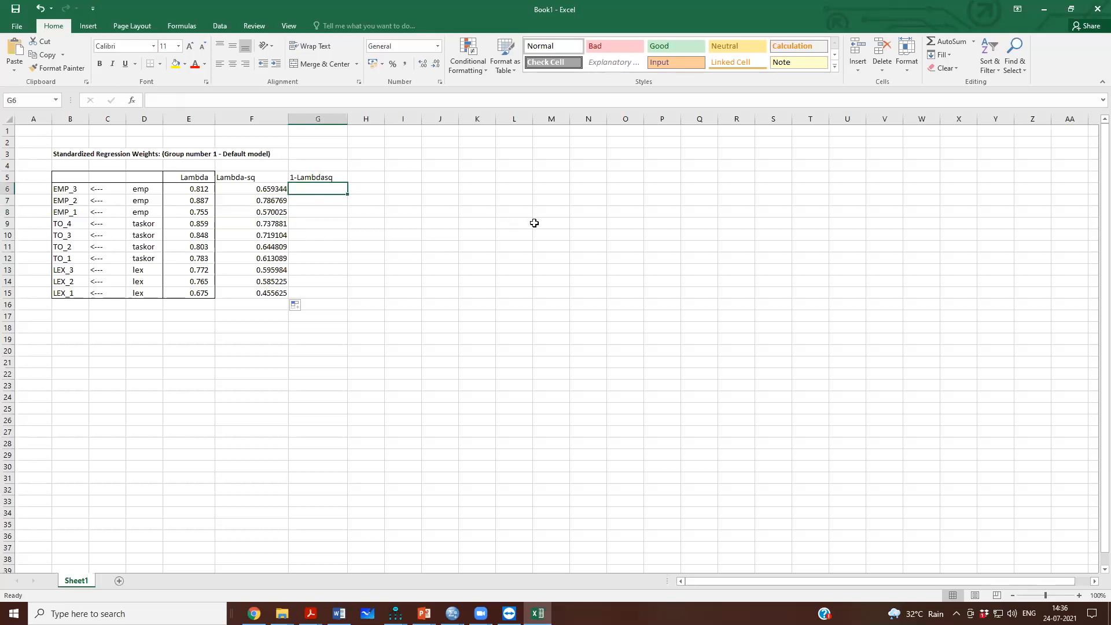
pyautogui.write('=1')
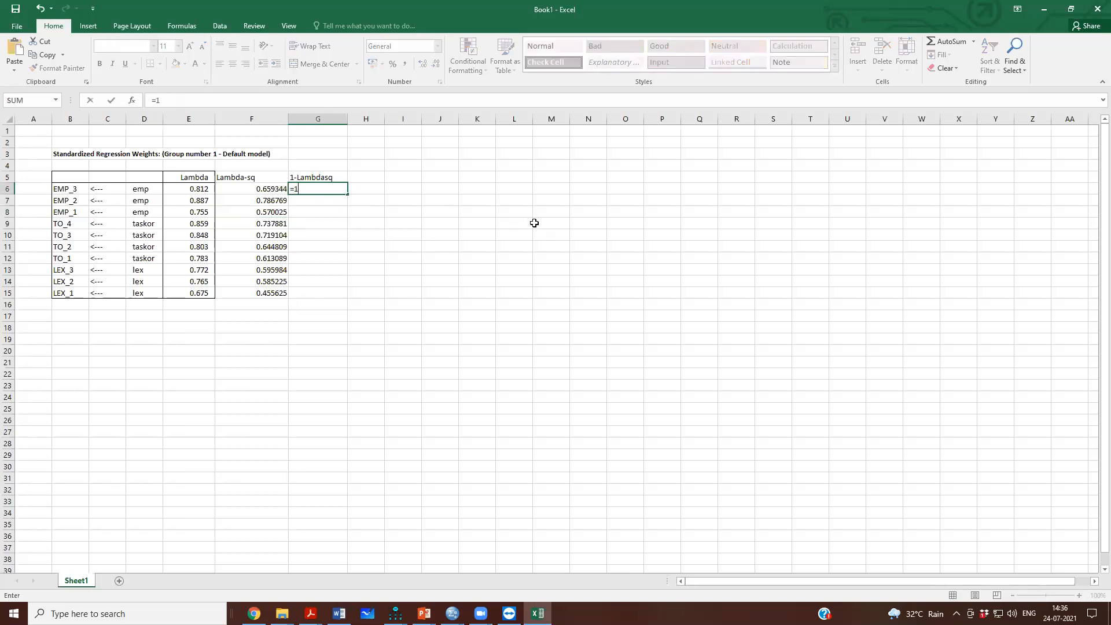
pyautogui.write('-')
pyautogui.press('Left')
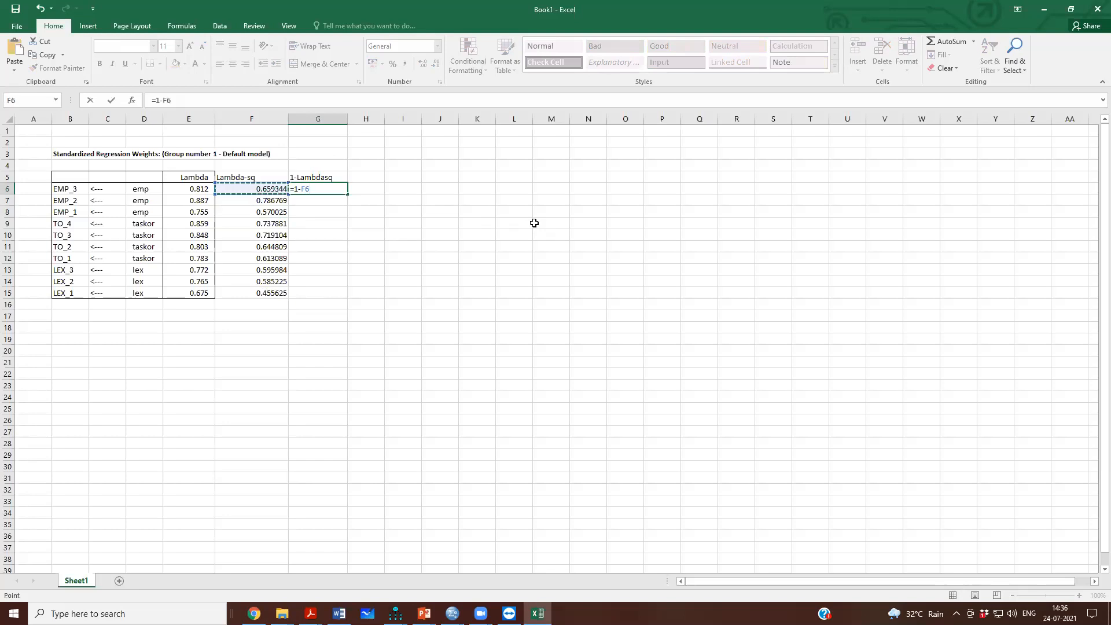
pyautogui.press('Return')
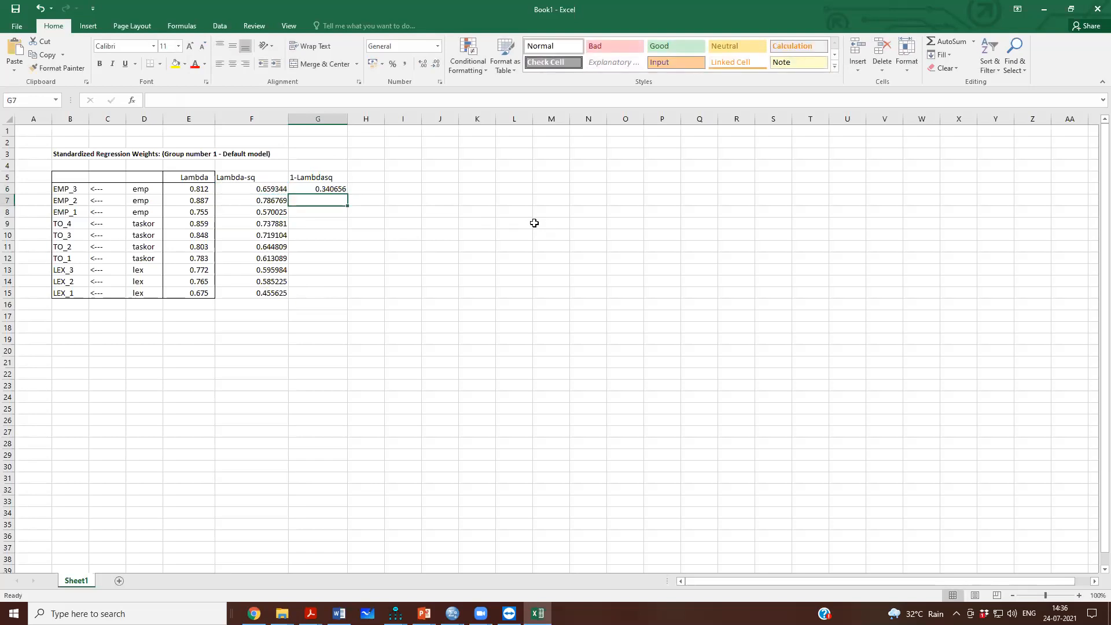
pyautogui.click(339, 191)
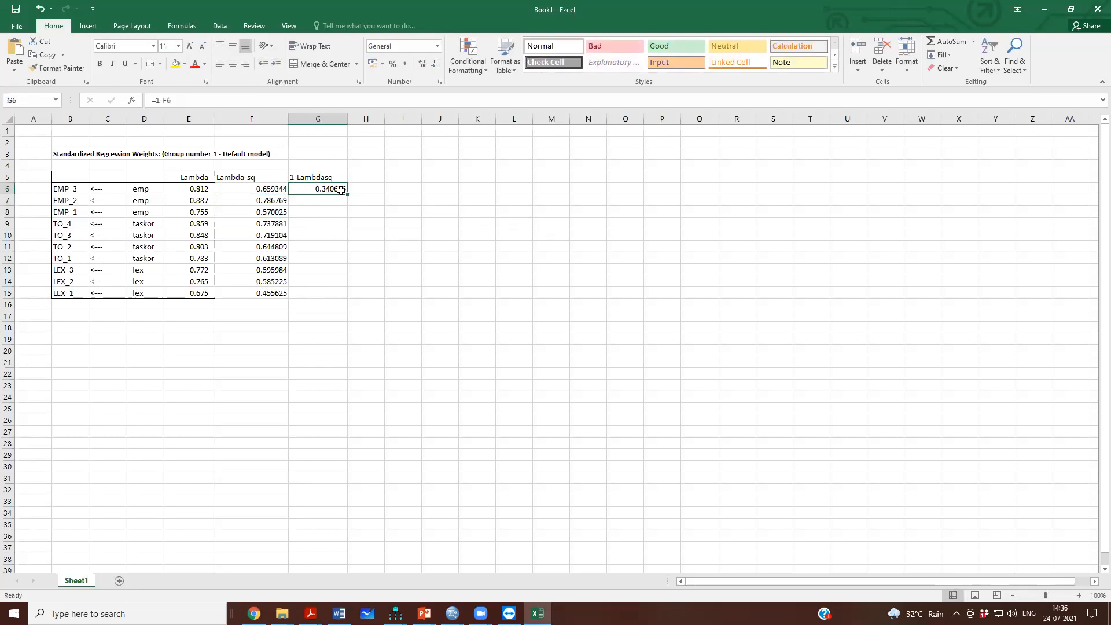
pyautogui.moveTo(347, 194); pyautogui.dragTo(354, 296)
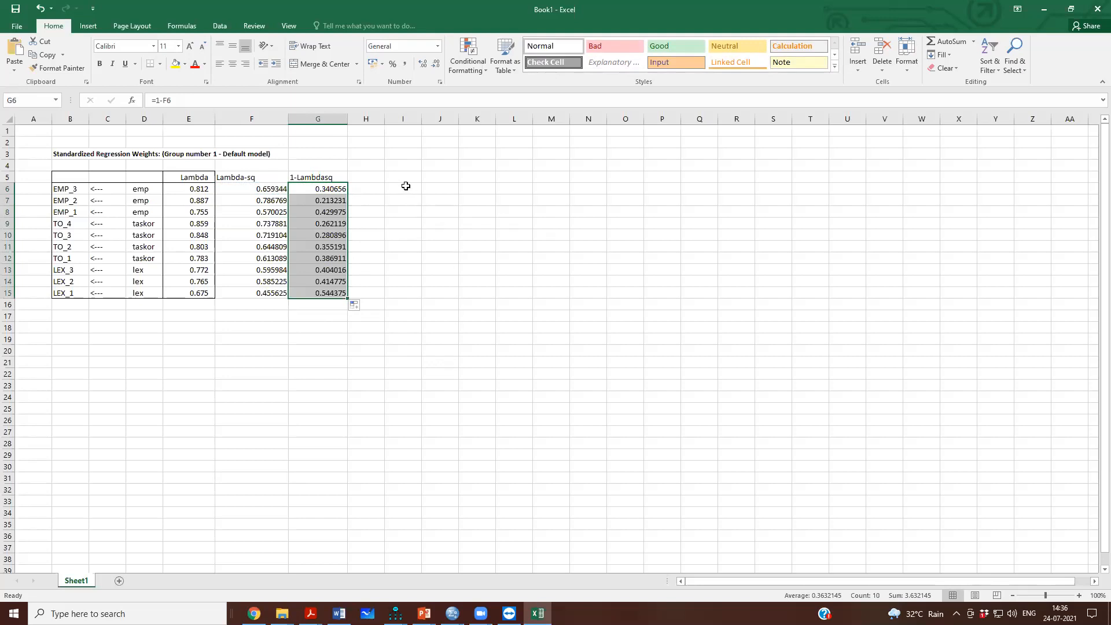
pyautogui.click(403, 180)
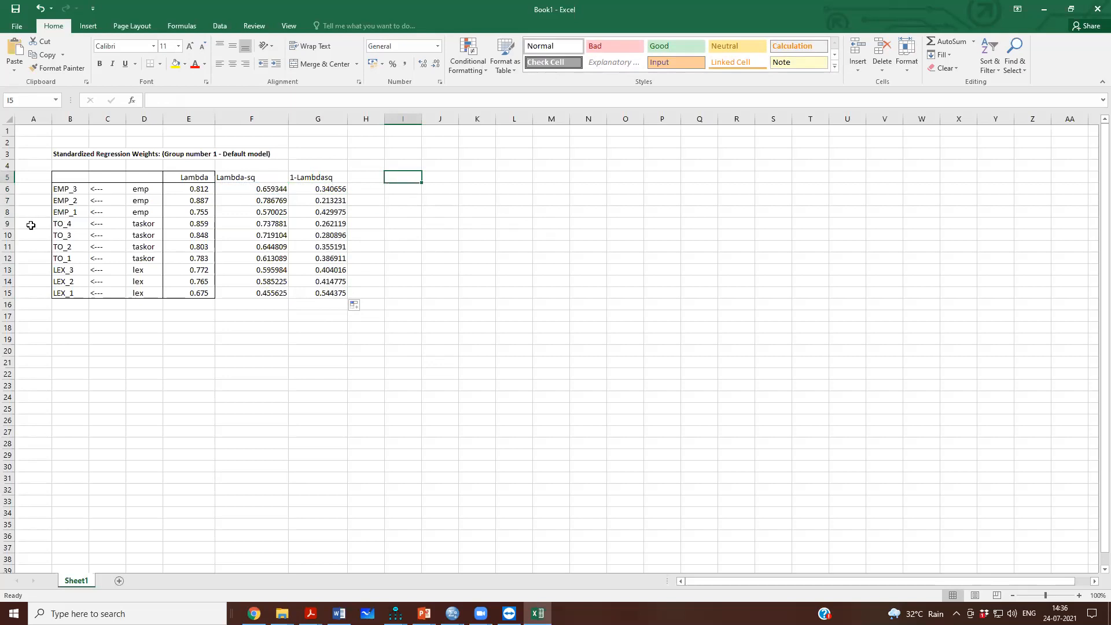
# Insert a blank row above TO_4 and another above LEX_3 to separate the emp, taskor and lex item groups
pyautogui.click(9, 224)
pyautogui.rightClick(8, 224)
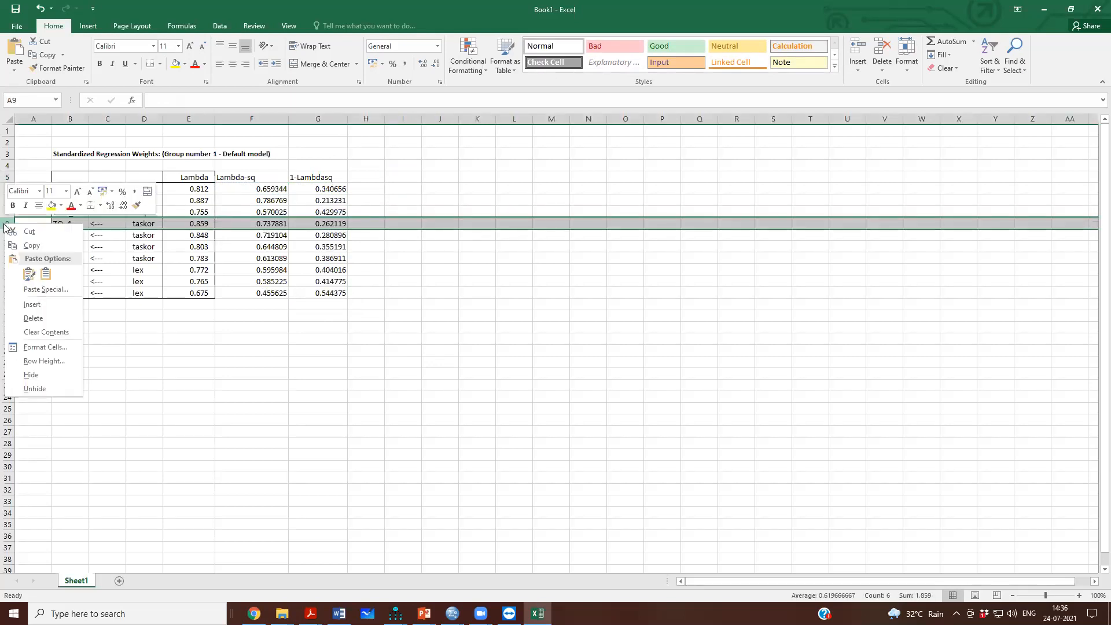
pyautogui.click(31, 304)
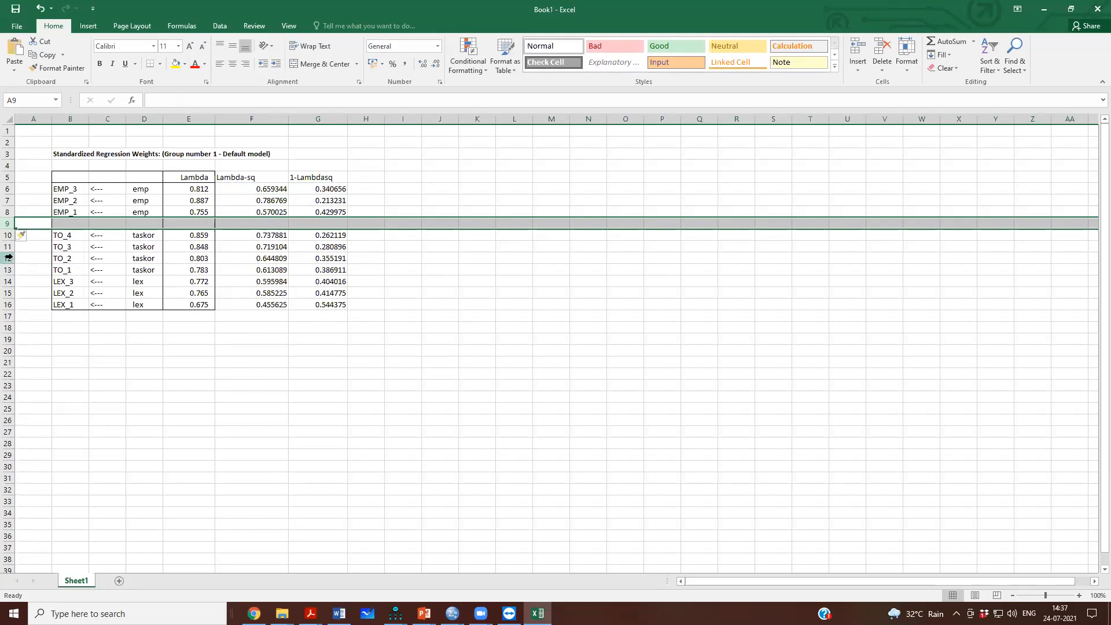
pyautogui.click(8, 281)
pyautogui.rightClick(9, 282)
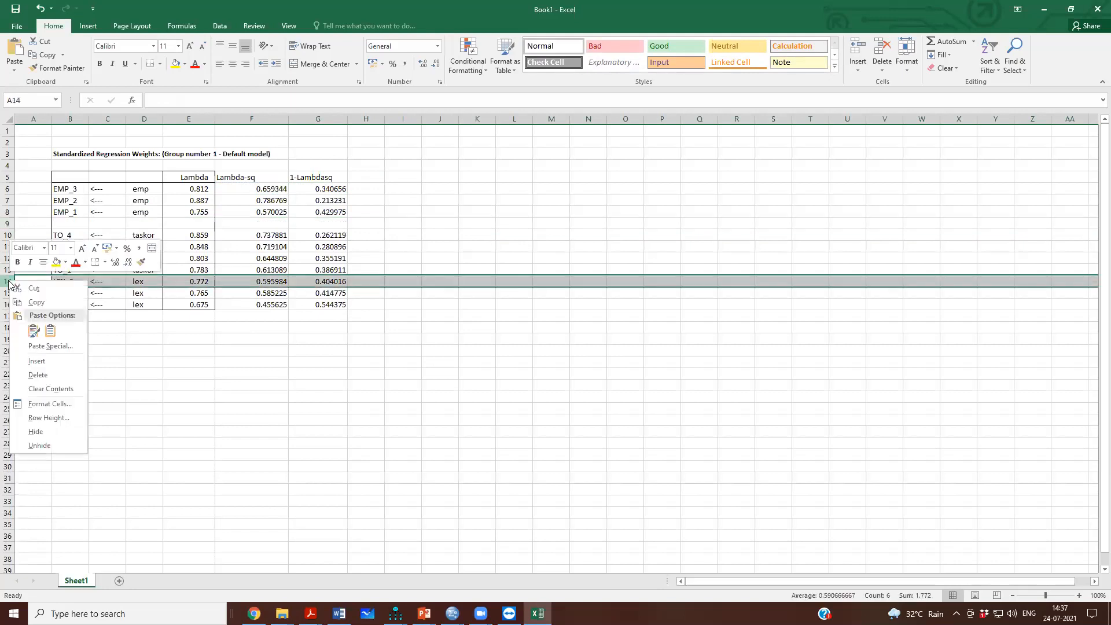
pyautogui.click(37, 361)
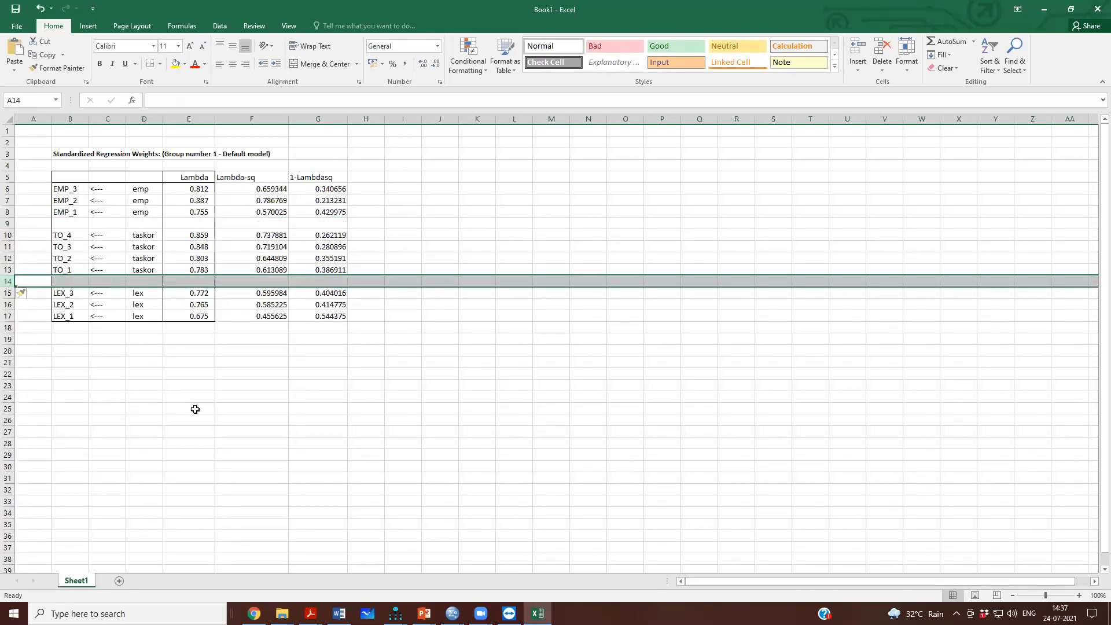
pyautogui.click(192, 408)
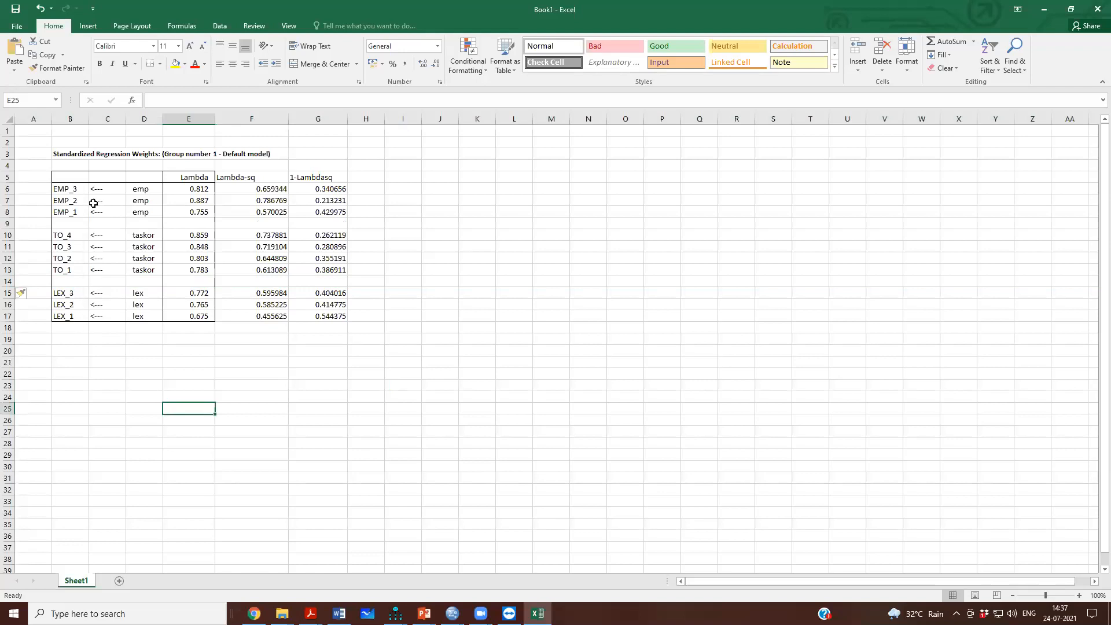
pyautogui.moveTo(140, 188); pyautogui.dragTo(140, 313)
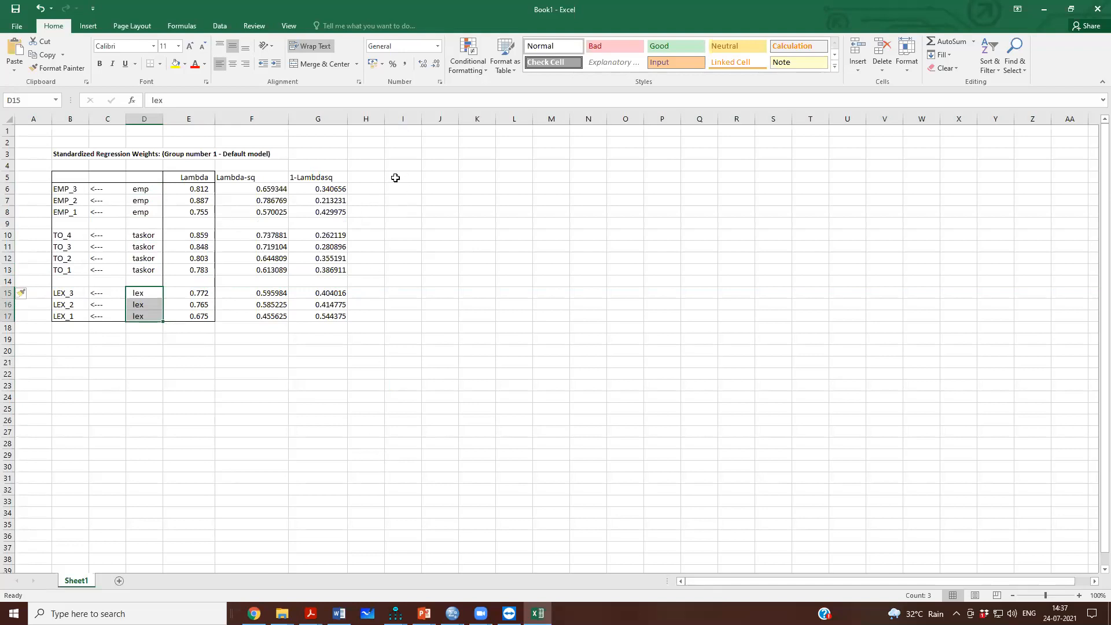
# Enter the header sum-lambda in I5 and widen column I to fit it
pyautogui.click(400, 179)
pyautogui.write('sum-labda')
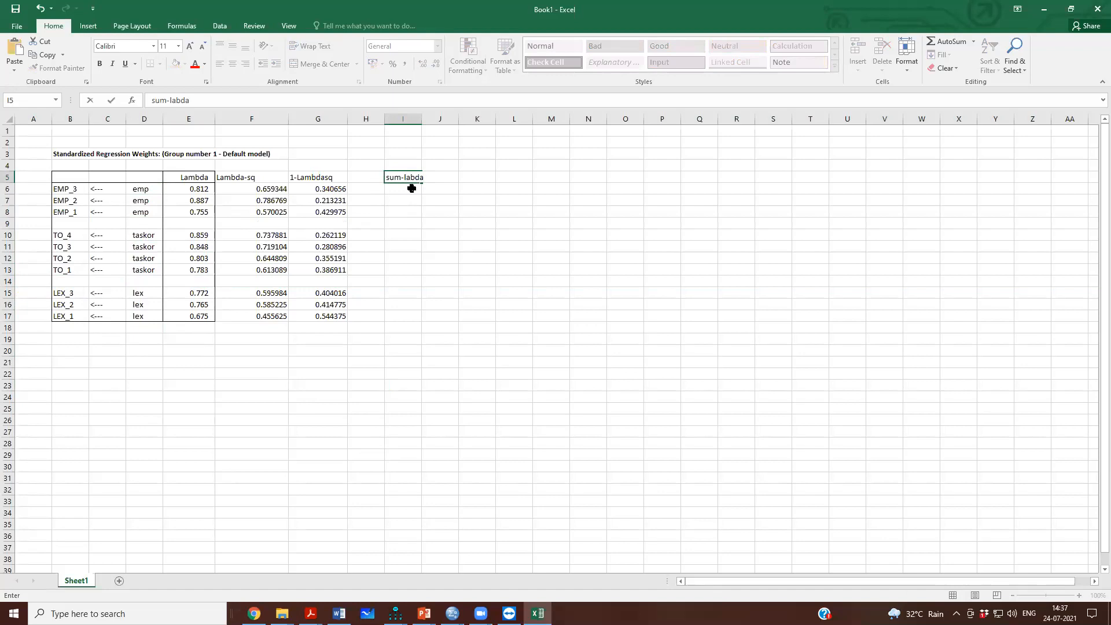
pyautogui.write('m')
pyautogui.press('Return')
pyautogui.doubleClick(423, 118)
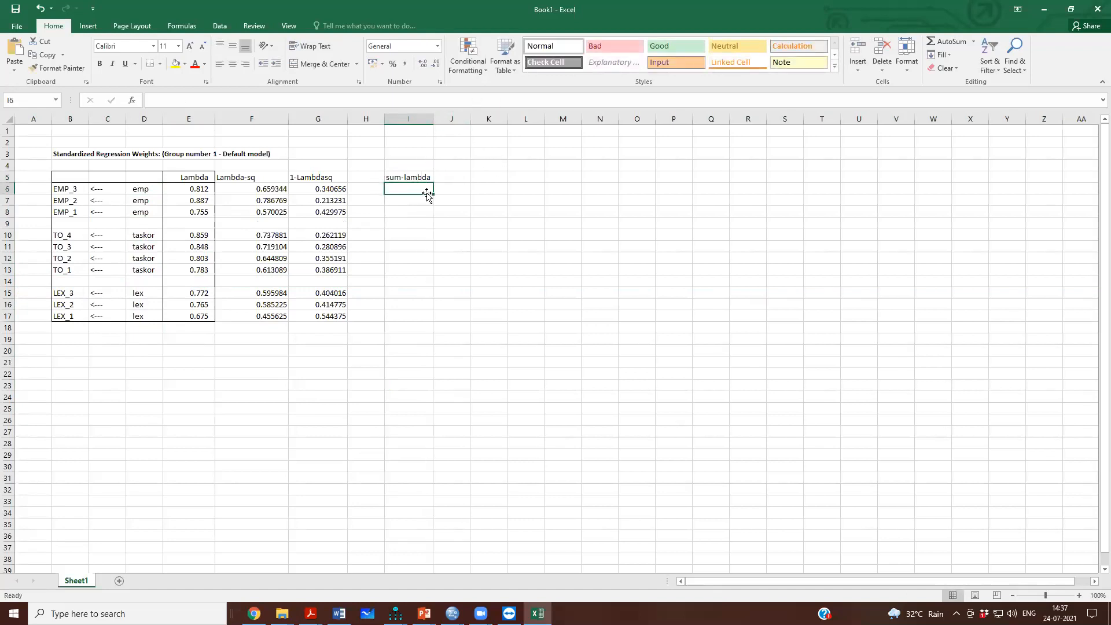
# Sum the emp loadings in I6 with =SUM(E6:E8)
pyautogui.write('=sum(')
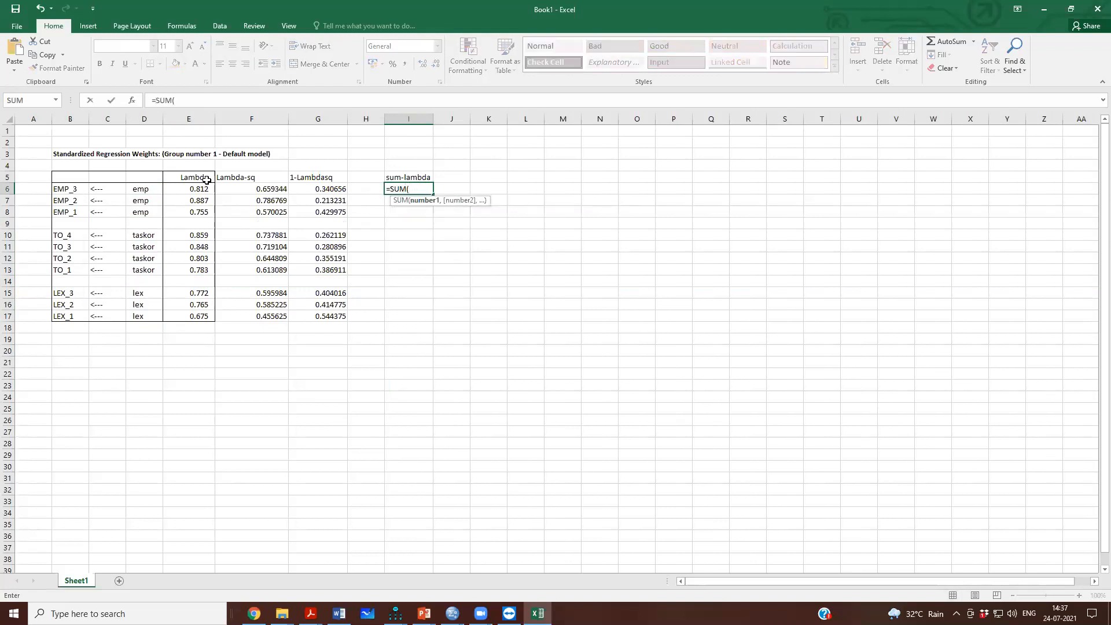
pyautogui.moveTo(199, 189); pyautogui.dragTo(200, 210)
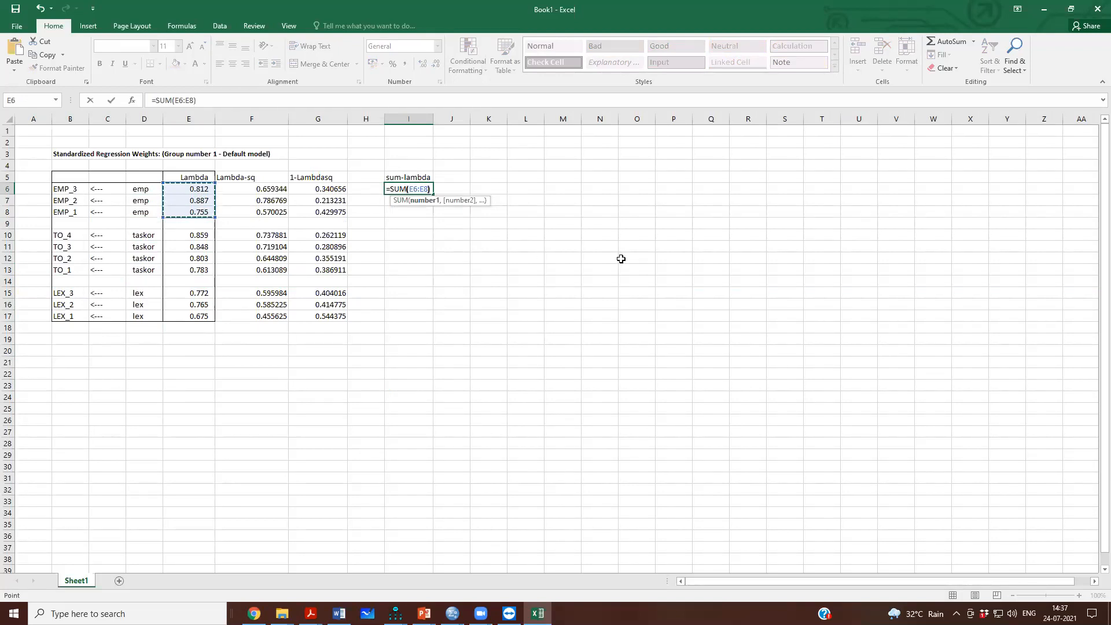
pyautogui.write(')')
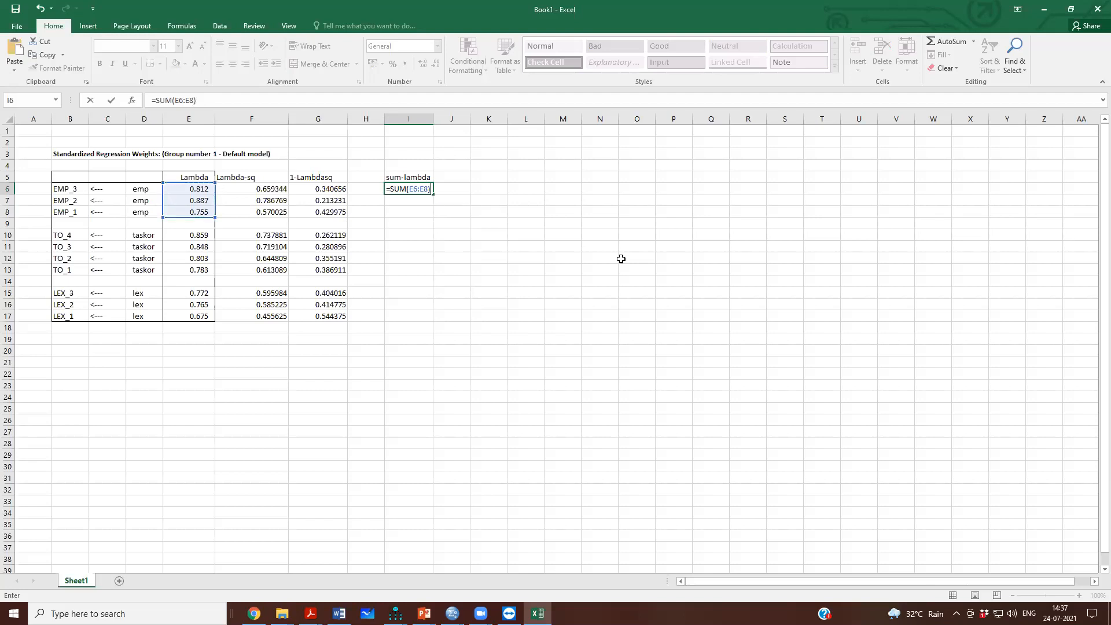
pyautogui.press('Return')
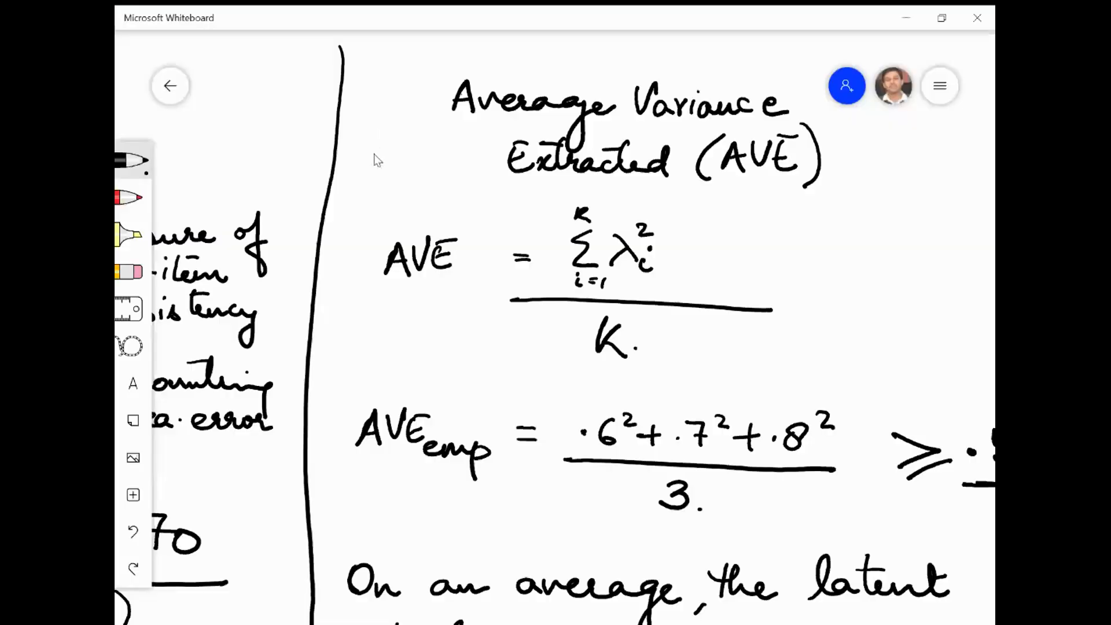
# In Microsoft Whiteboard, bring up the composite reliability formula and outline its squared-sum numerator with the red pen
pyautogui.moveTo(374, 154); pyautogui.dragTo(692, 201)
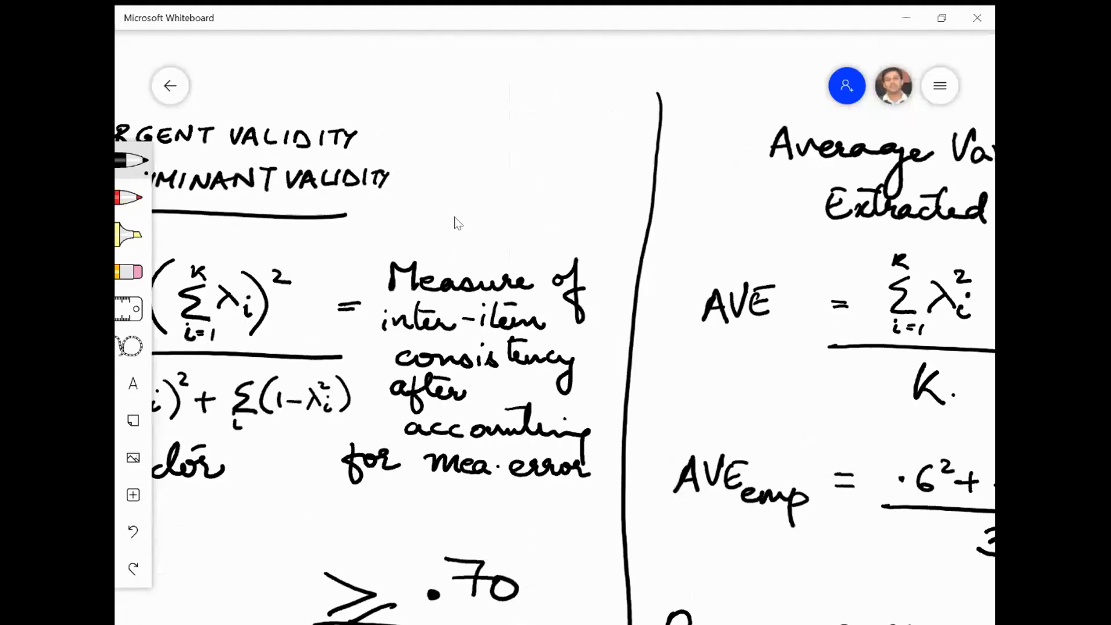
pyautogui.moveTo(346, 278); pyautogui.dragTo(584, 203)
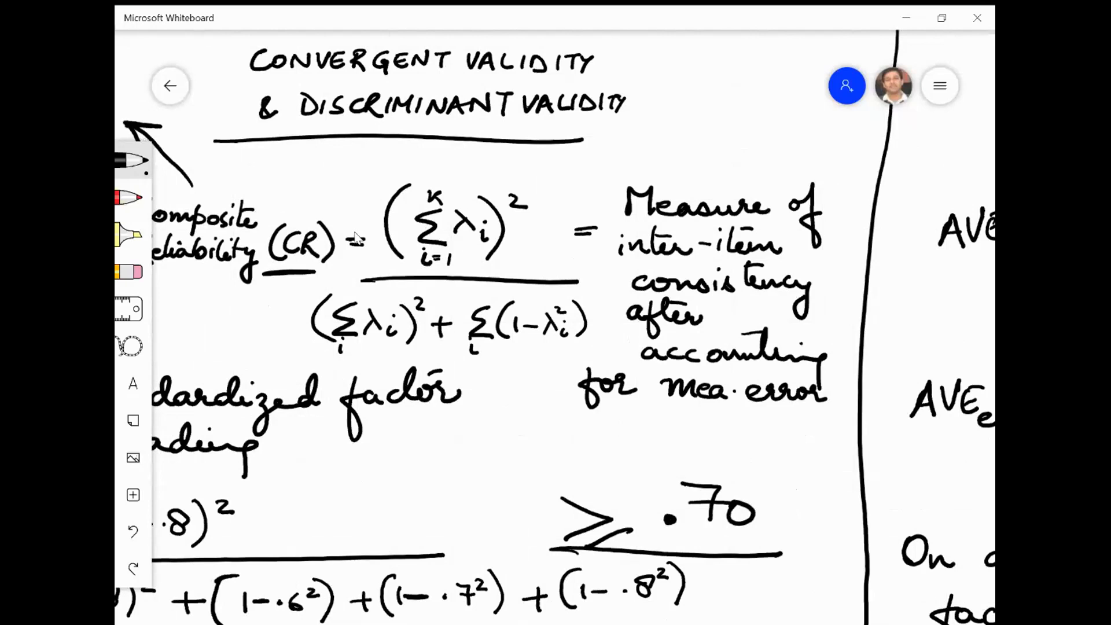
pyautogui.click(130, 198)
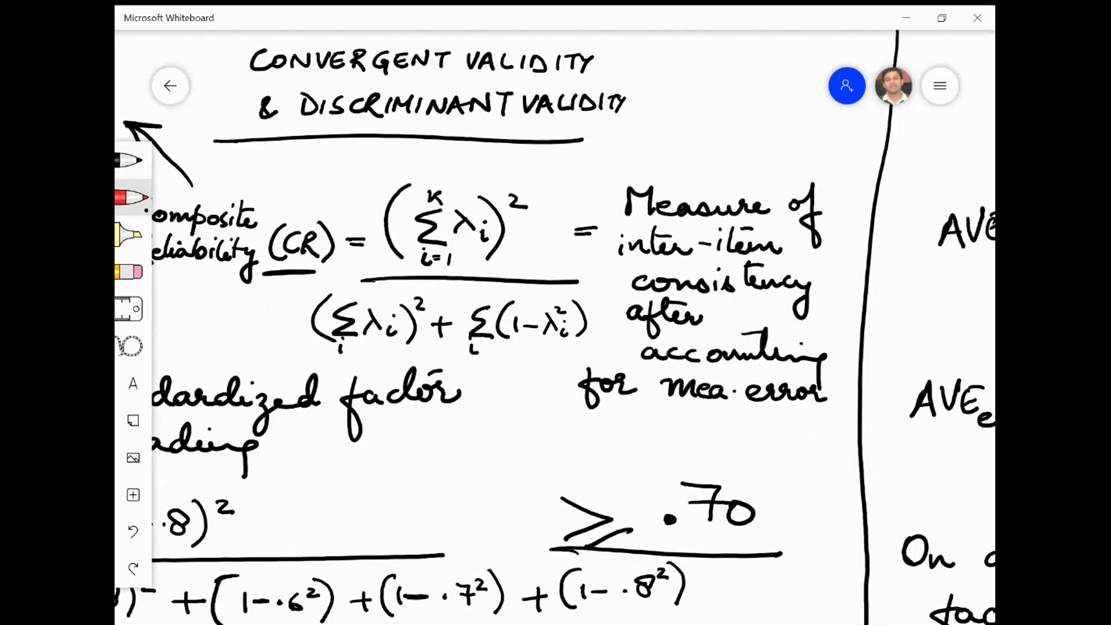
pyautogui.moveTo(496, 267)
pyautogui.mouseDown()
pyautogui.moveTo(389, 262)
pyautogui.moveTo(379, 206)
pyautogui.moveTo(461, 160)
pyautogui.moveTo(525, 172)
pyautogui.moveTo(514, 264)
pyautogui.moveTo(496, 267)
pyautogui.mouseUp()
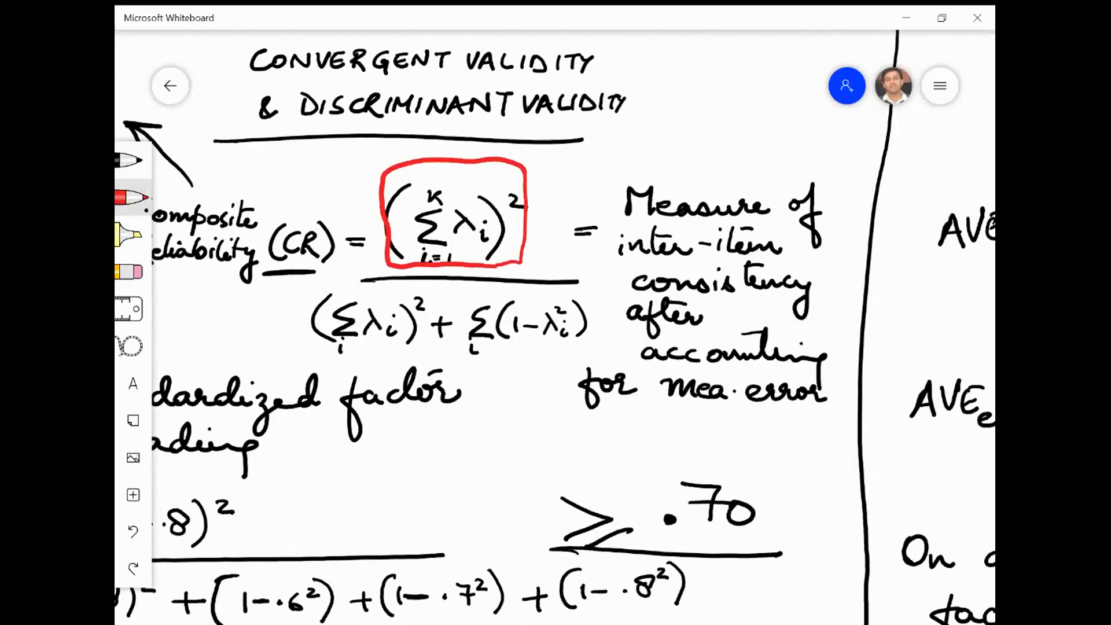
pyautogui.moveTo(289, 157)
pyautogui.mouseDown()
pyautogui.moveTo(294, 169)
pyautogui.moveTo(354, 173)
pyautogui.mouseUp()
pyautogui.moveTo(370, 165); pyautogui.dragTo(414, 157)
pyautogui.moveTo(424, 154); pyautogui.dragTo(435, 152)
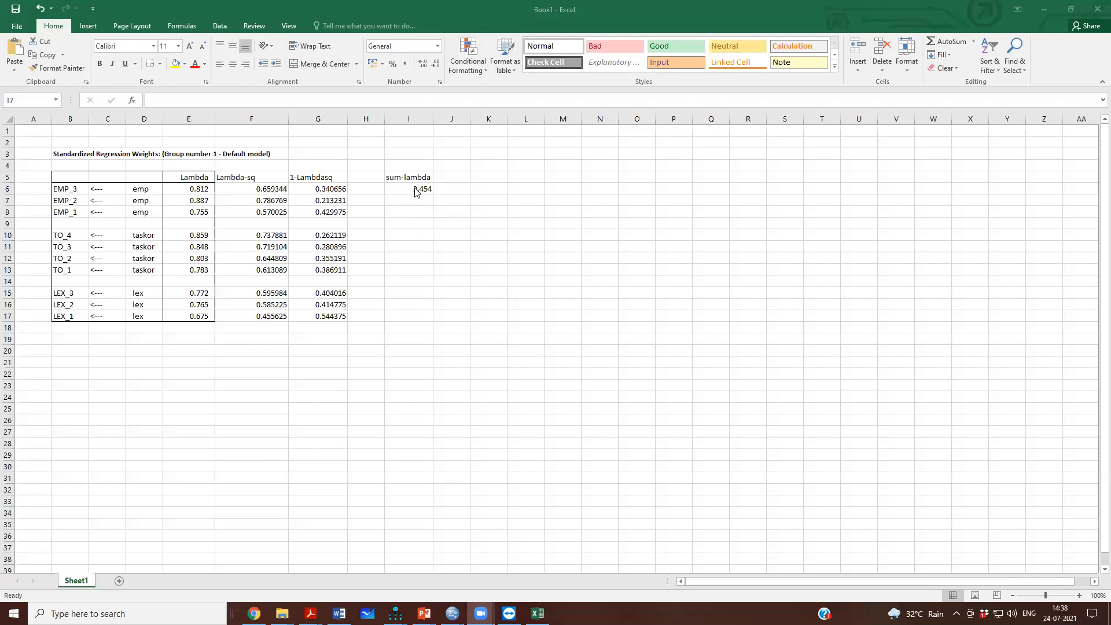
# Back in Excel, merge and center I6:I8 and I10:I13 as two separate cells, each aligned to the middle vertically
pyautogui.click(415, 191)
pyautogui.moveTo(415, 191); pyautogui.dragTo(414, 211)
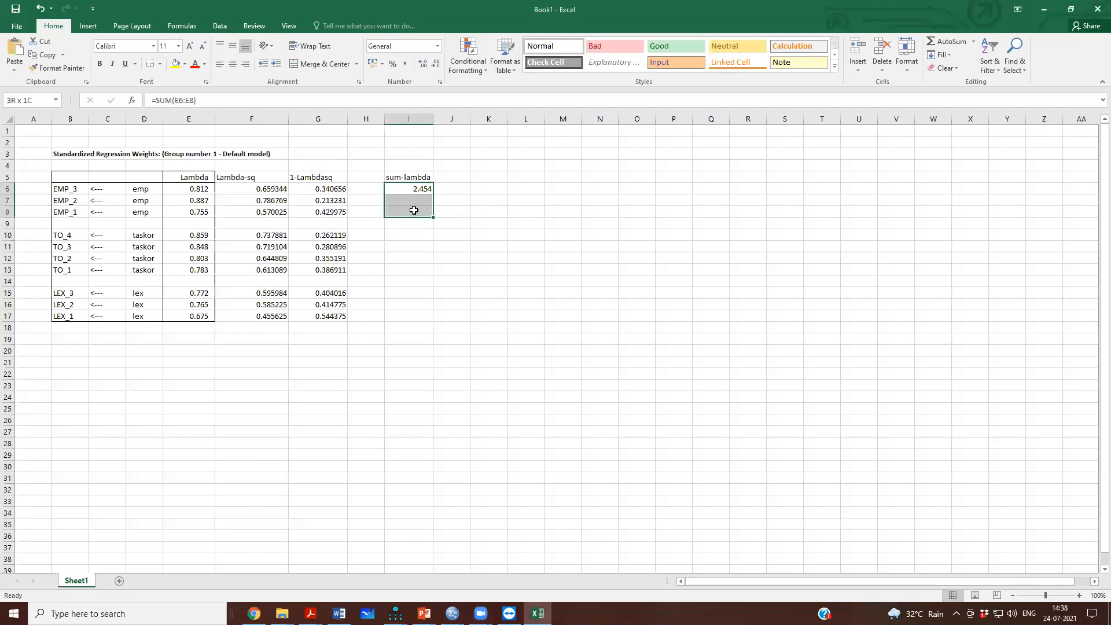
pyautogui.click(308, 66)
pyautogui.click(232, 46)
pyautogui.moveTo(408, 237); pyautogui.dragTo(408, 270)
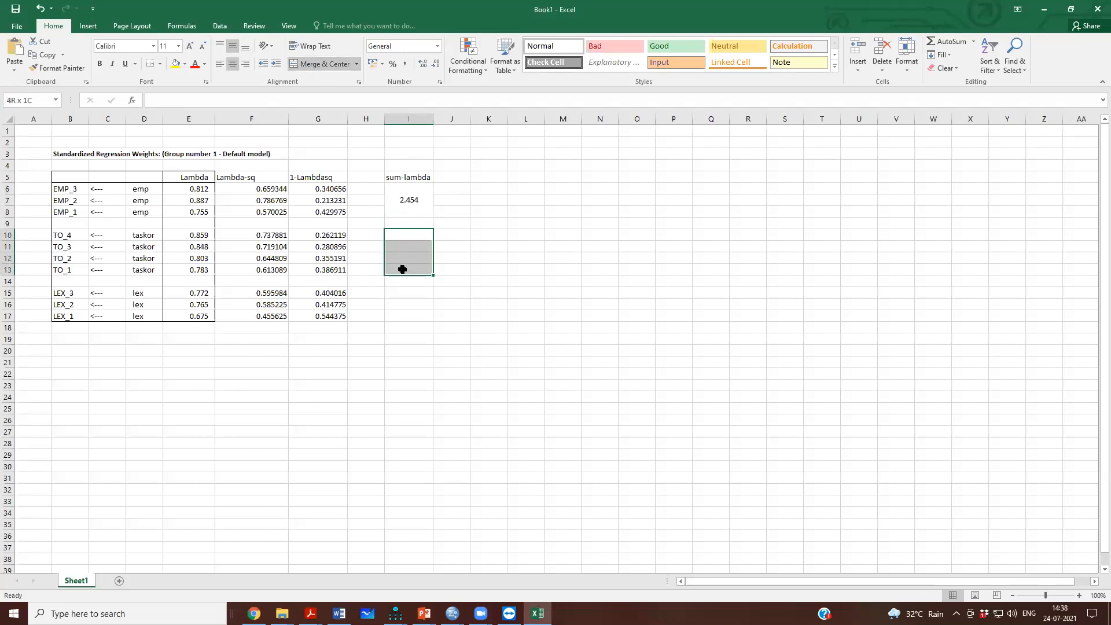
pyautogui.click(340, 65)
pyautogui.click(232, 46)
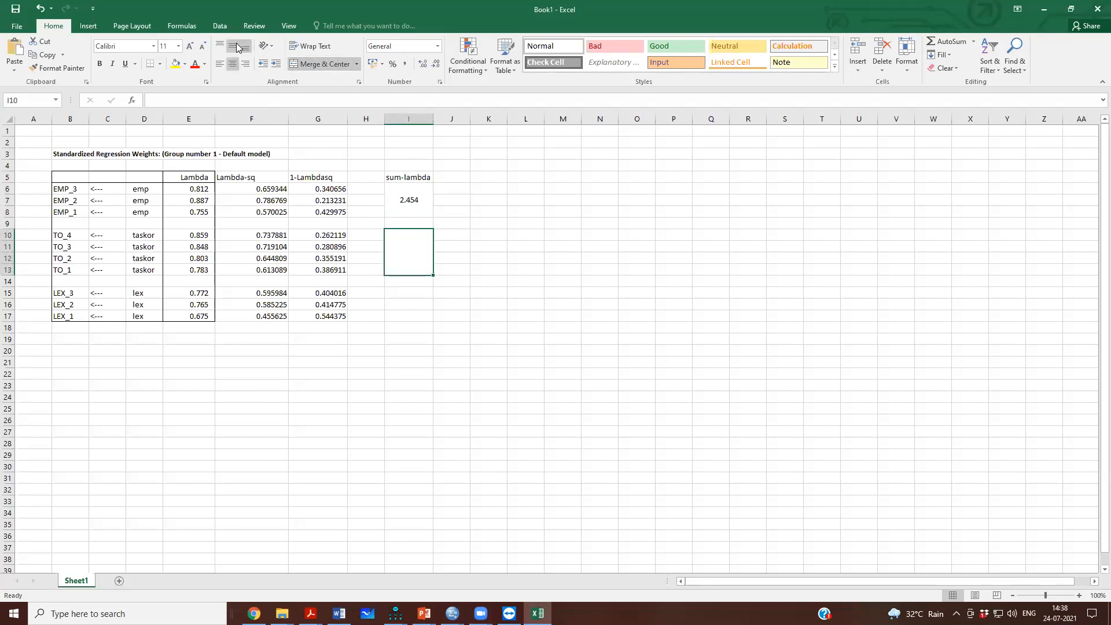
# Sum the taskor loadings in the merged cell I10 with =SUM(E10:E13)
pyautogui.doubleClick(406, 241)
pyautogui.write('=SUM(')
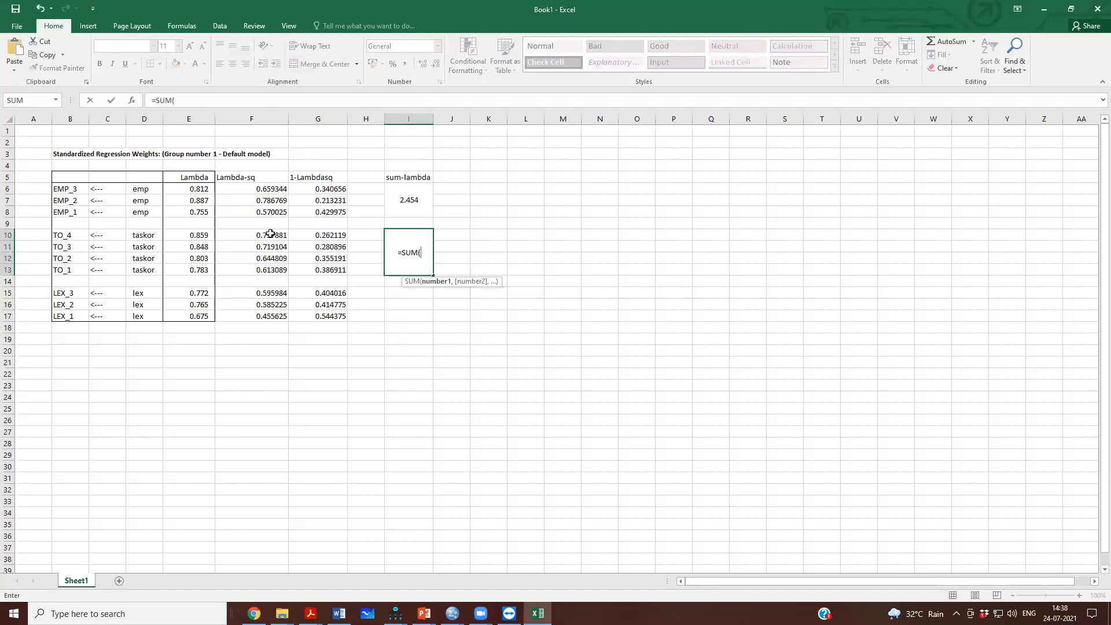
pyautogui.moveTo(204, 236); pyautogui.dragTo(208, 270)
pyautogui.write(')')
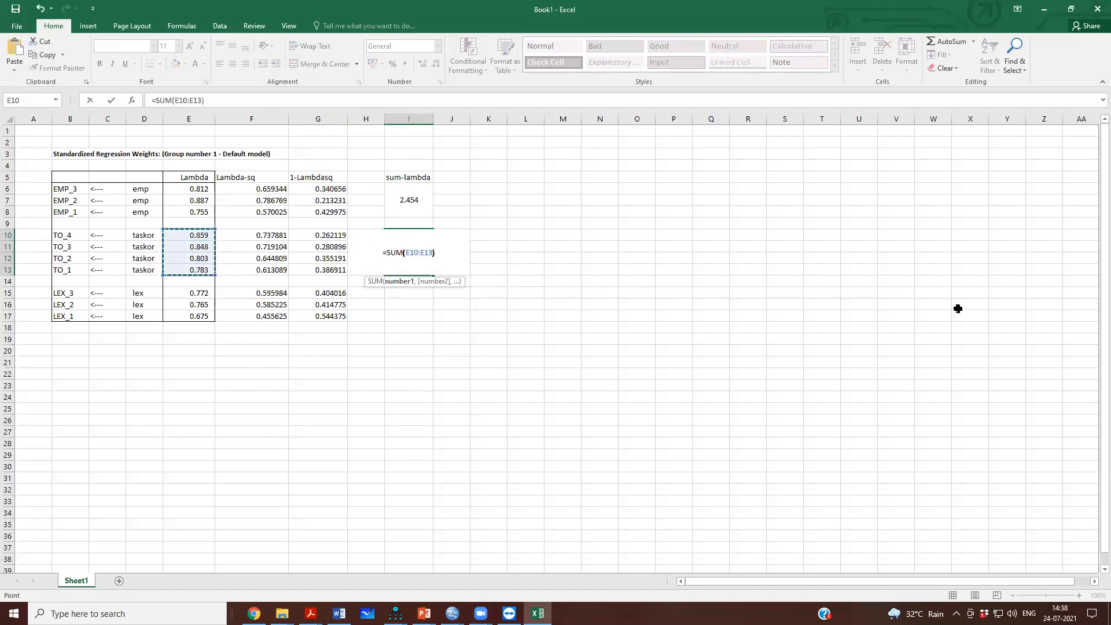
pyautogui.press('Return')
# Merge and center I15:I17, align it to the middle, and sum the lex loadings there with =SUM(E15:E17)
pyautogui.moveTo(395, 294); pyautogui.dragTo(396, 313)
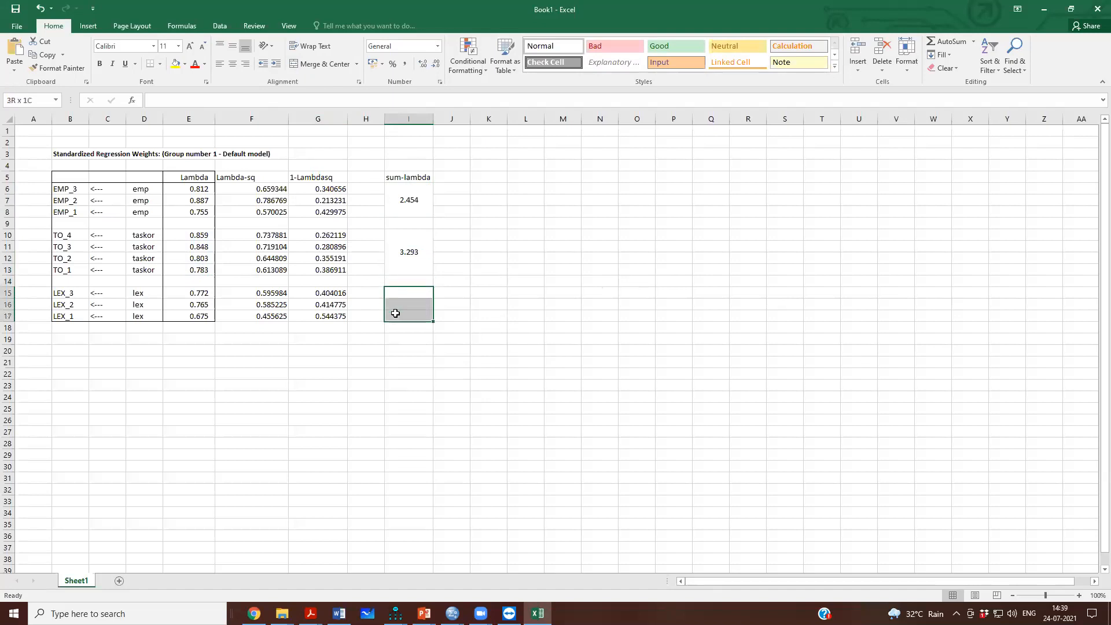
pyautogui.click(305, 67)
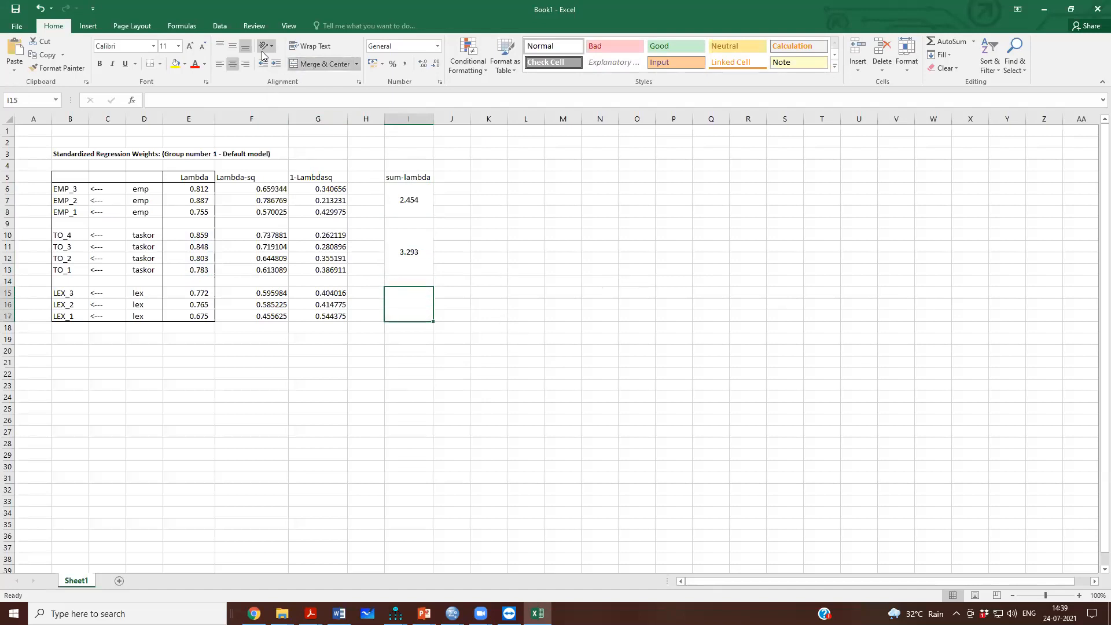
pyautogui.doubleClick(410, 306)
pyautogui.write('=sum')
pyautogui.press('Tab')
pyautogui.moveTo(197, 294); pyautogui.dragTo(199, 316)
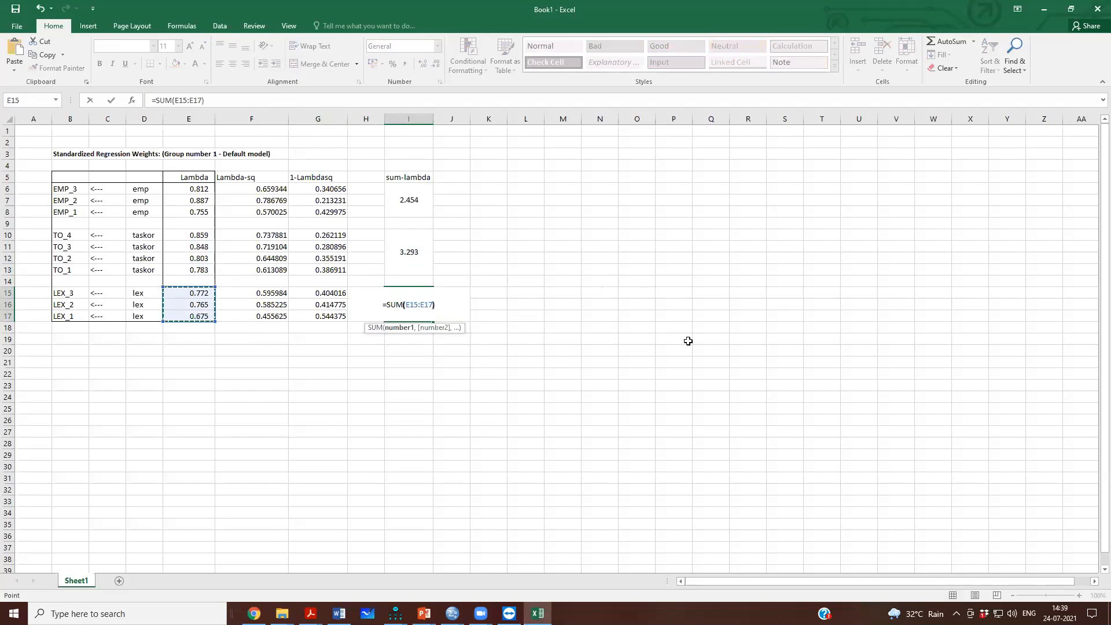
pyautogui.press('Return')
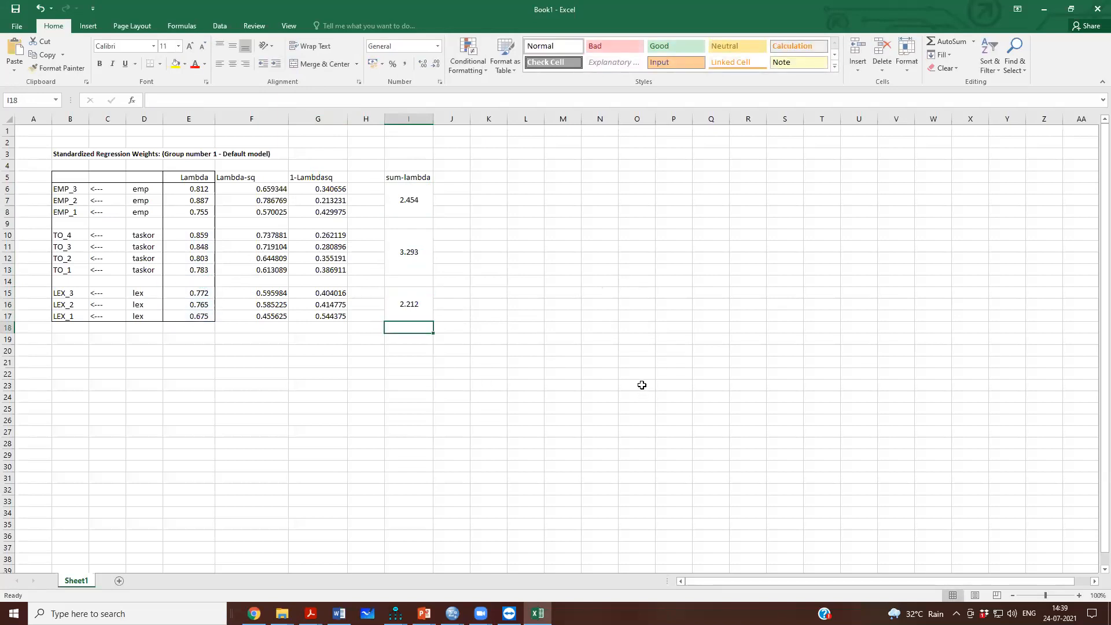
# Enter the heading sum(1-lambdasq) in K5 and widen column K to fit it
pyautogui.click(482, 178)
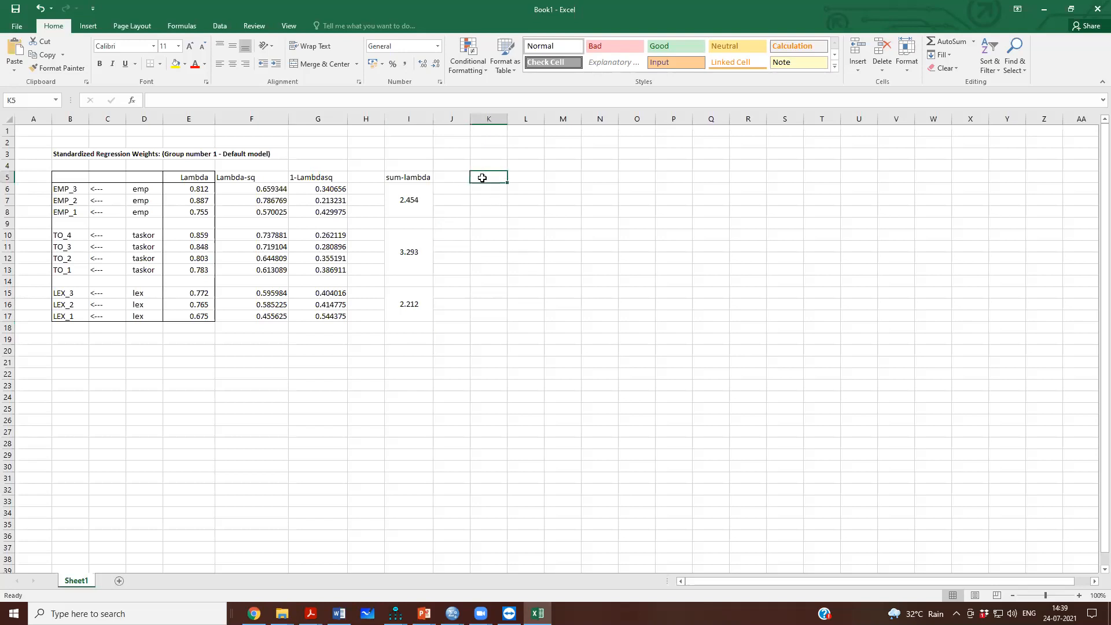
pyautogui.write('sum')
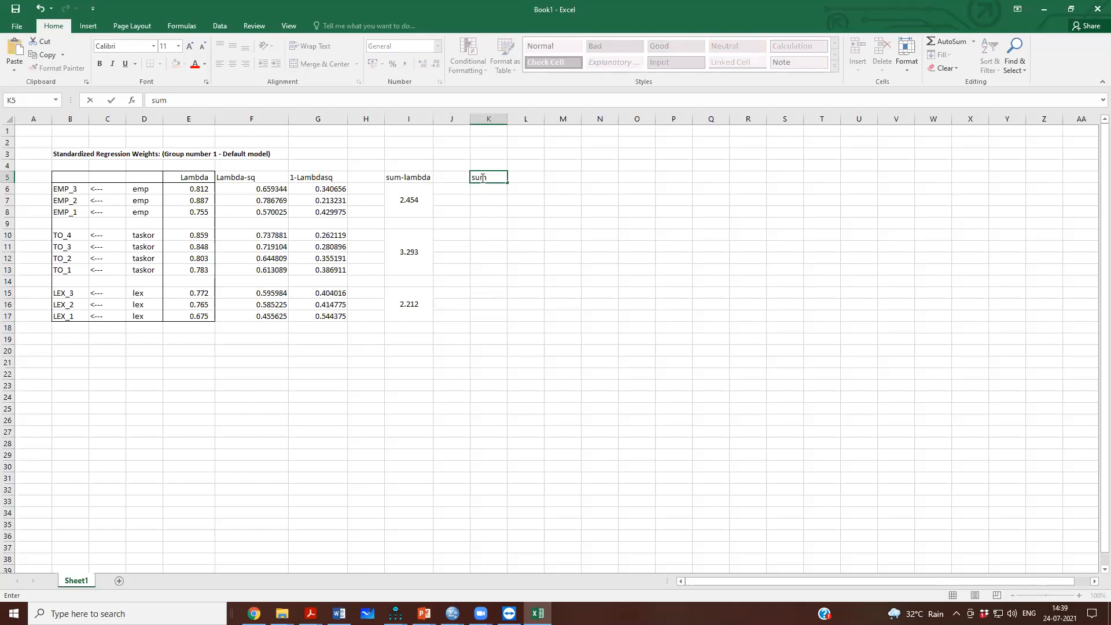
pyautogui.write('(1-lambdasq')
pyautogui.press('Return')
pyautogui.doubleClick(508, 120)
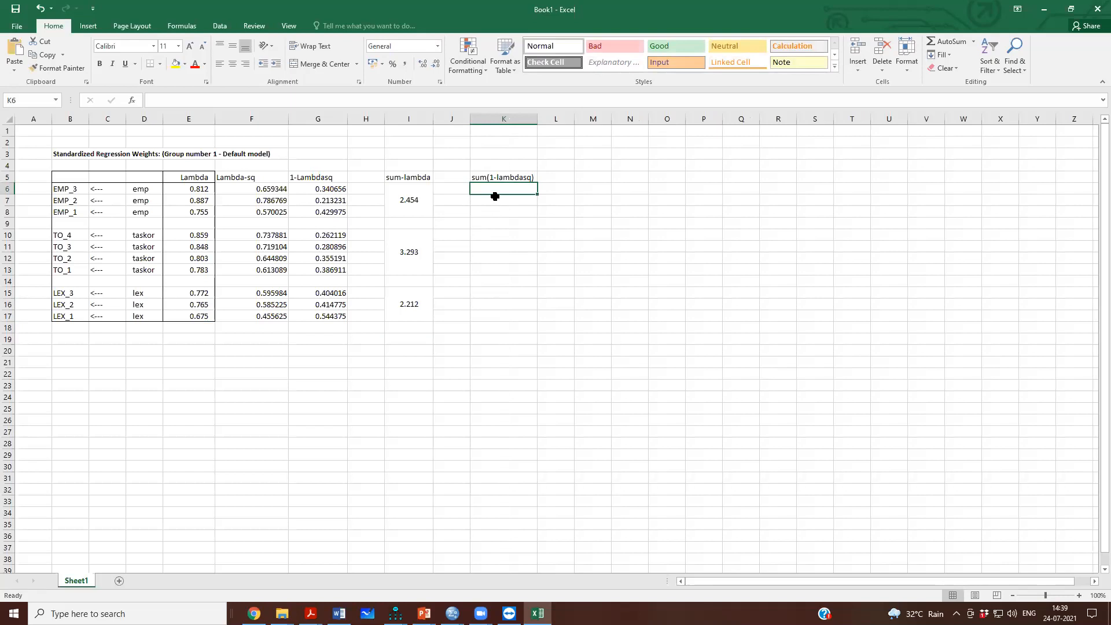
# Sum the emp 1-Lambdasq values in K6 with =SUM(G6:G8)
pyautogui.write('=sum')
pyautogui.press('Tab')
pyautogui.moveTo(315, 189); pyautogui.dragTo(359, 222)
pyautogui.write(')')
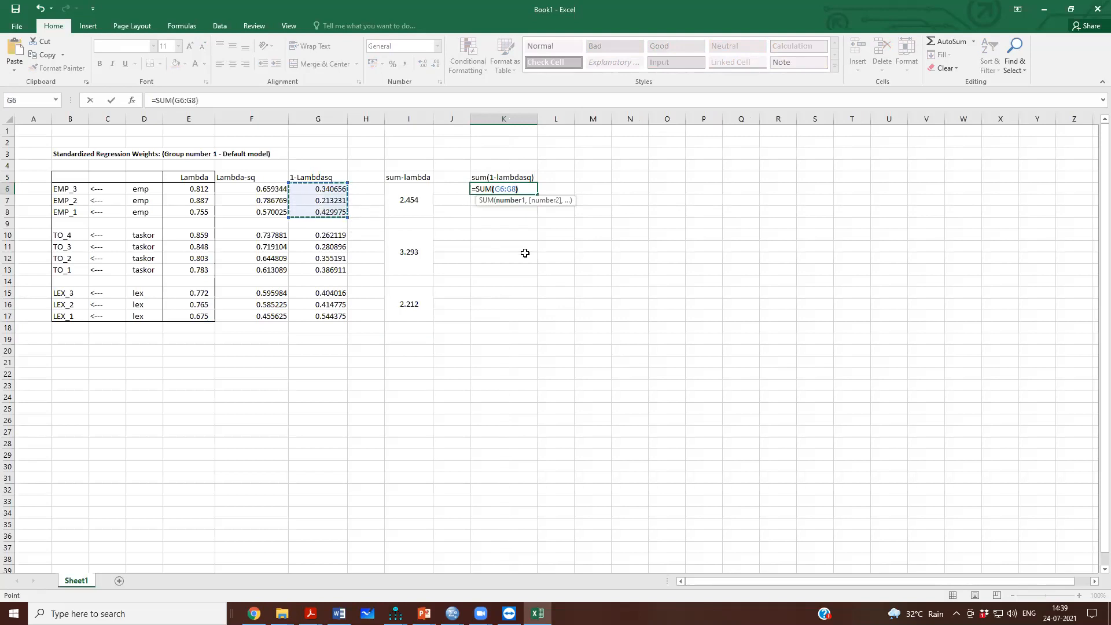
pyautogui.press('Return')
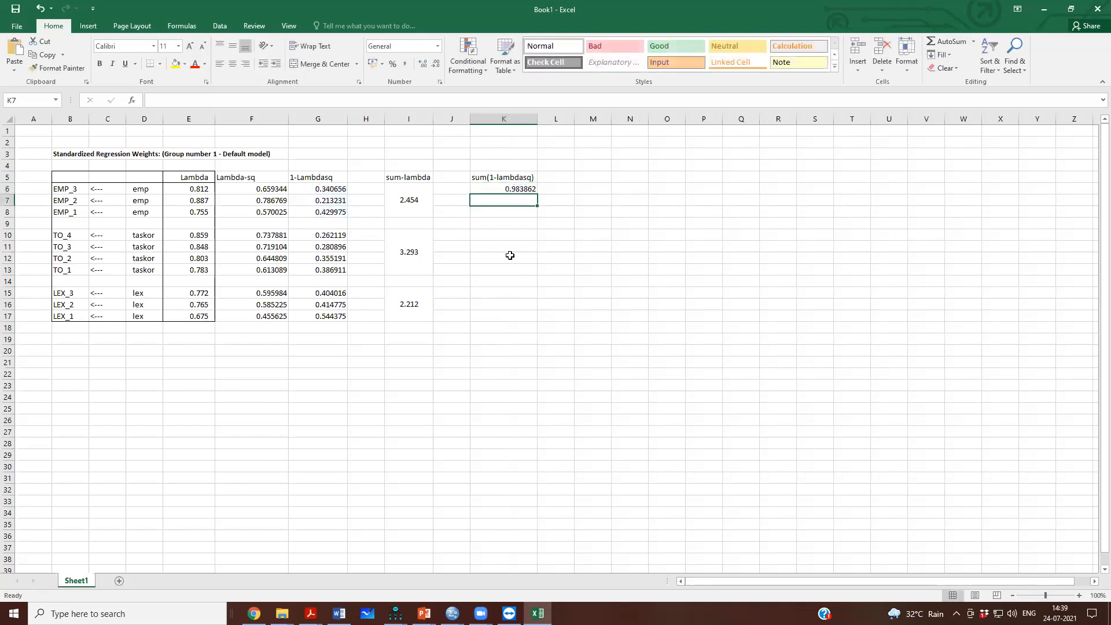
# Sum the taskor 1-Lambdasq values in K10 with =SUM(G10:G13)
pyautogui.click(505, 232)
pyautogui.write('=SUM(')
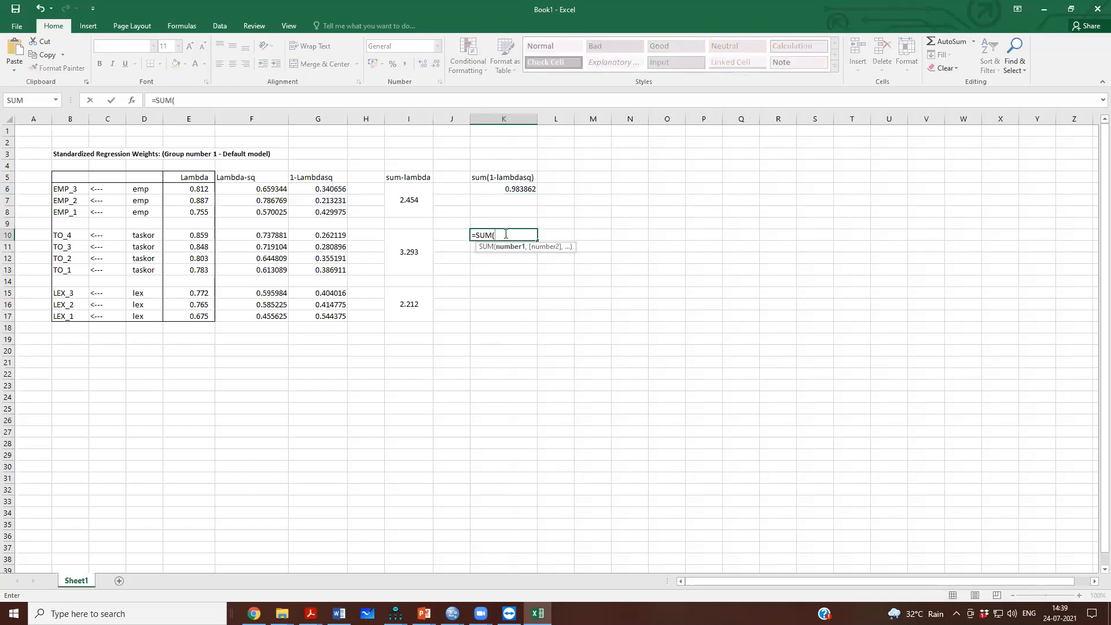
pyautogui.moveTo(338, 239); pyautogui.dragTo(334, 265)
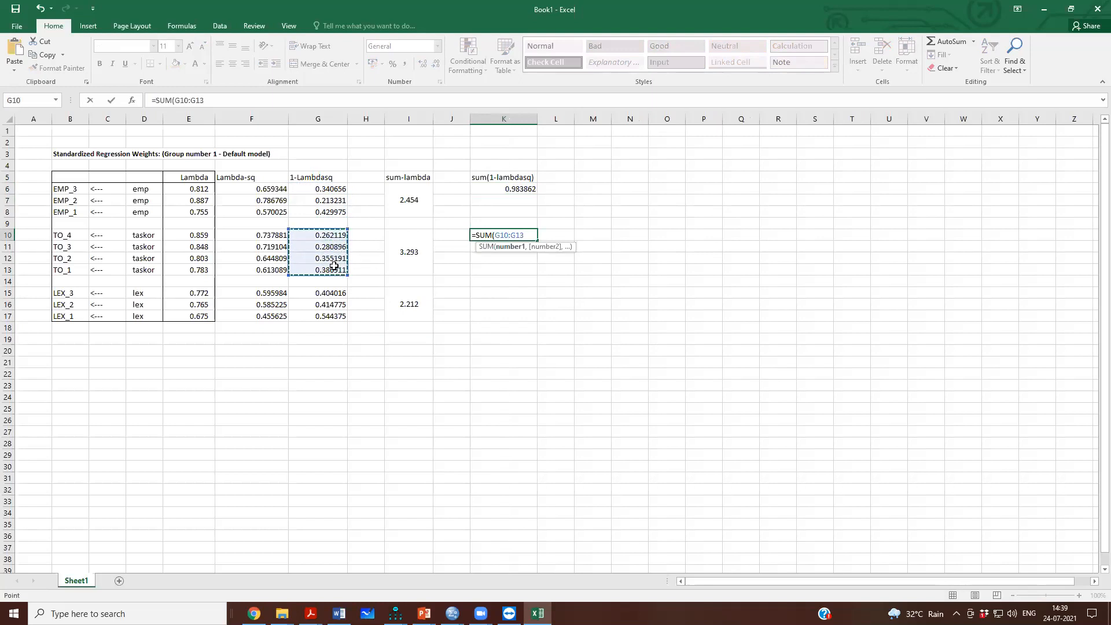
pyautogui.press('Return')
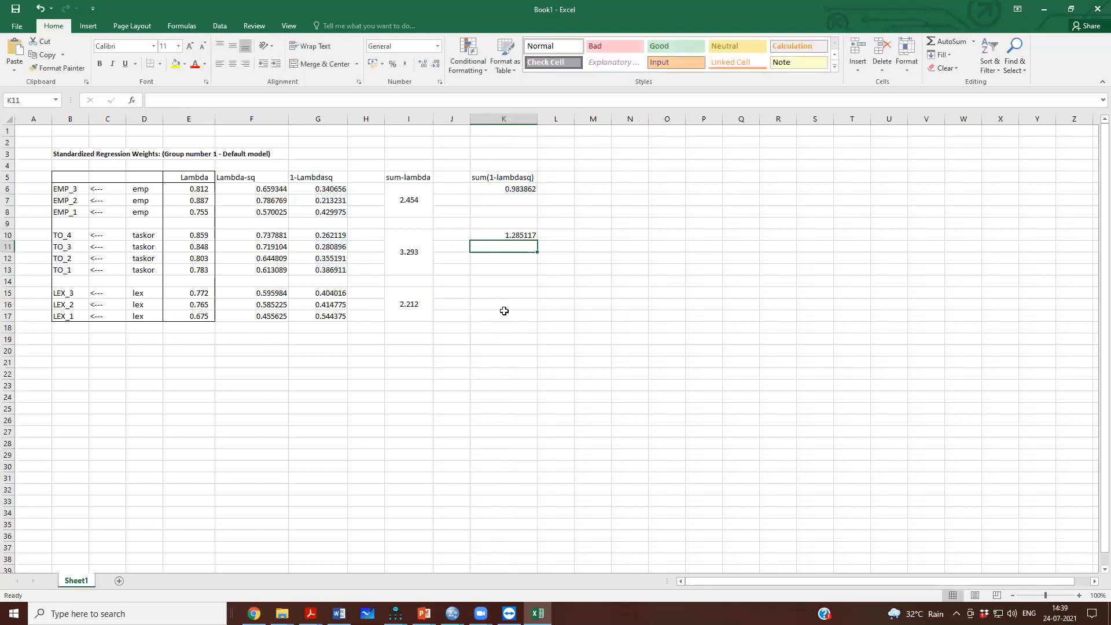
# Sum the lex 1-Lambdasq values in K15 with =SUM(G15:G17)
pyautogui.click(509, 293)
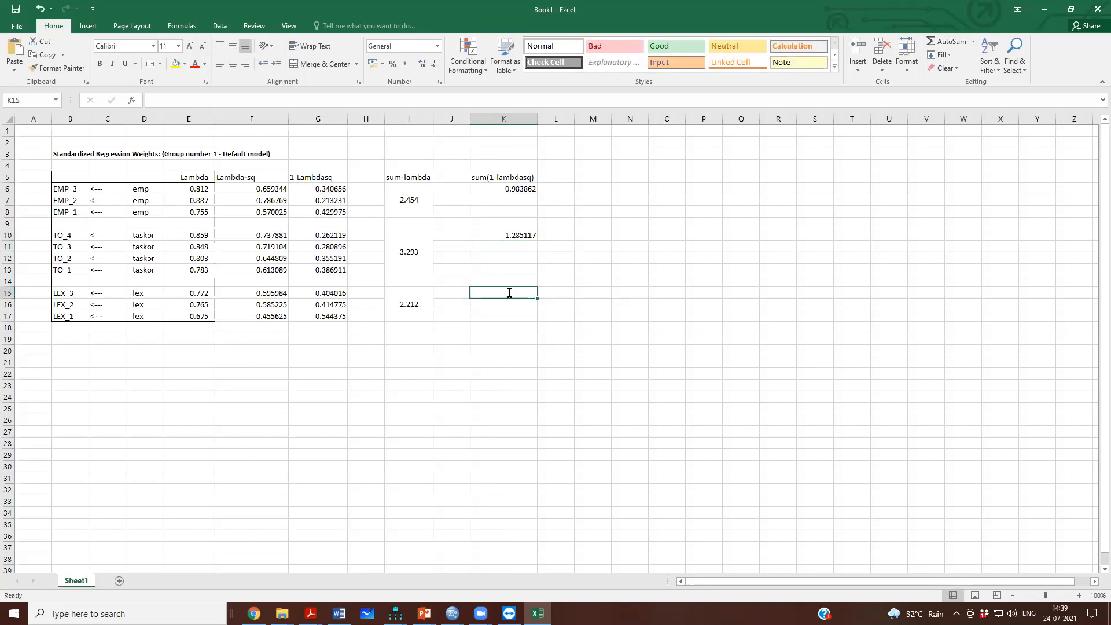
pyautogui.write('=SUM(')
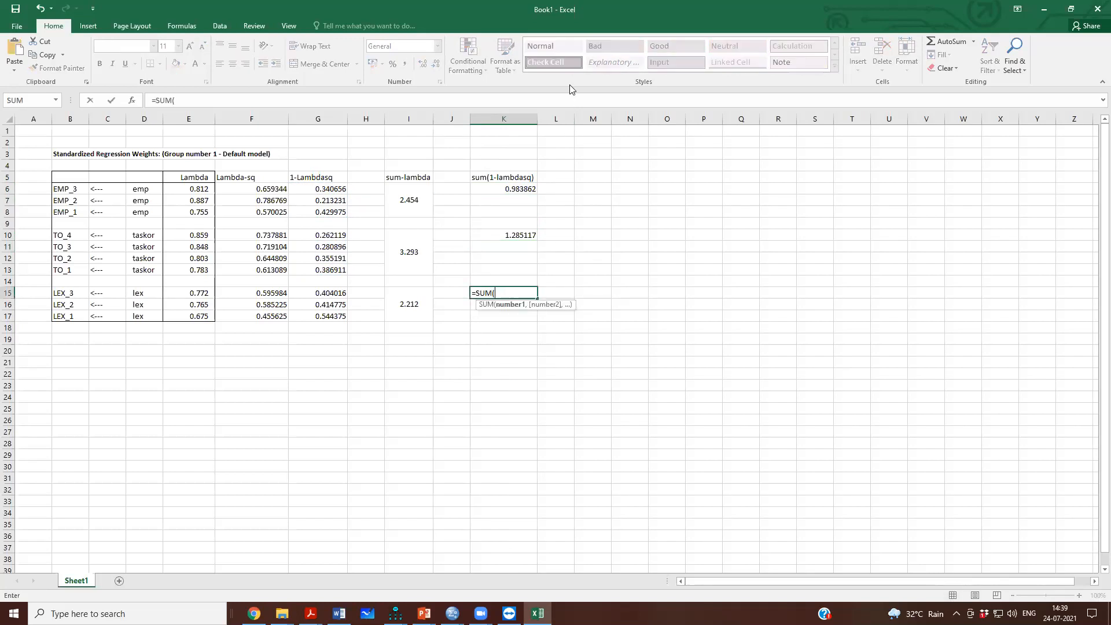
pyautogui.moveTo(314, 293); pyautogui.dragTo(313, 315)
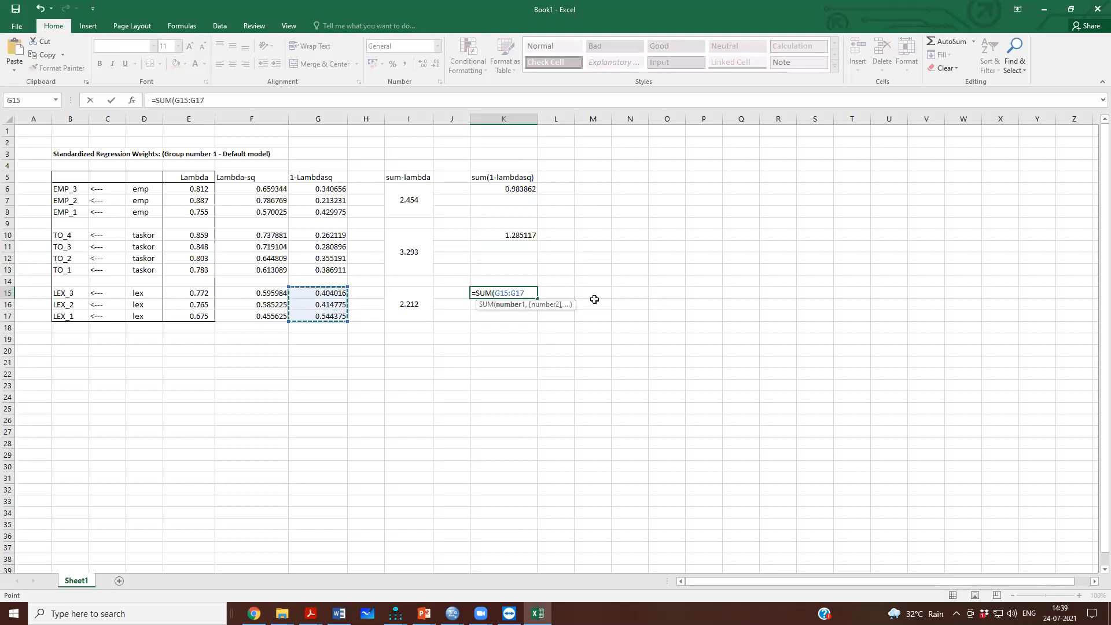
pyautogui.write(')')
pyautogui.press('Return')
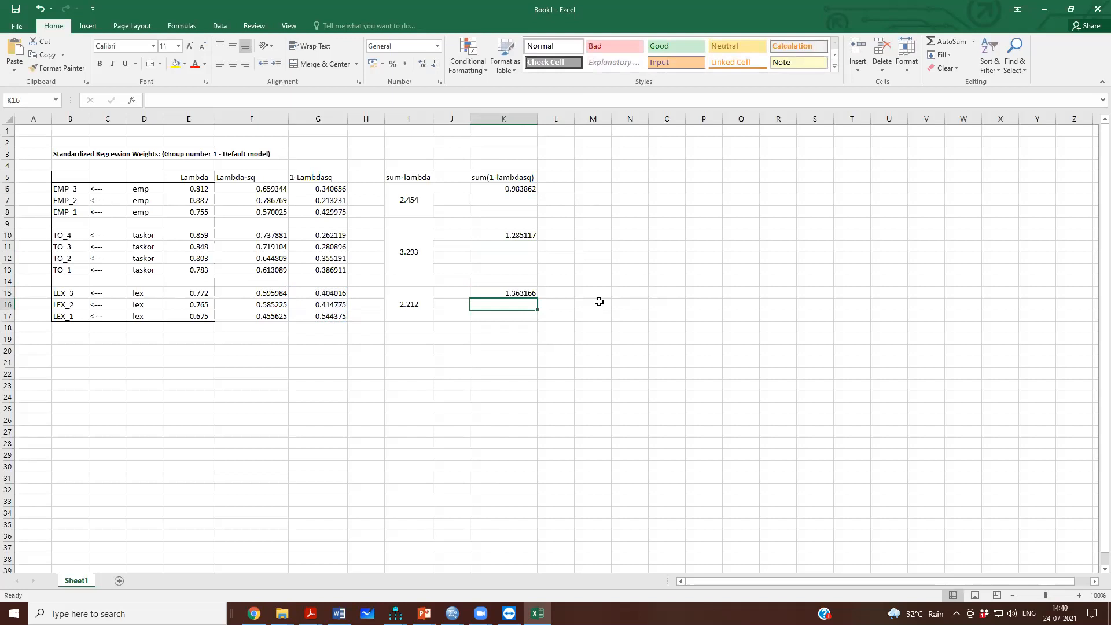
# Merge and center K6:K8, K10:K13 and K15:K17 as separate cells, each aligned to the middle vertically
pyautogui.moveTo(514, 189); pyautogui.dragTo(516, 270)
pyautogui.click(321, 63)
pyautogui.click(321, 64)
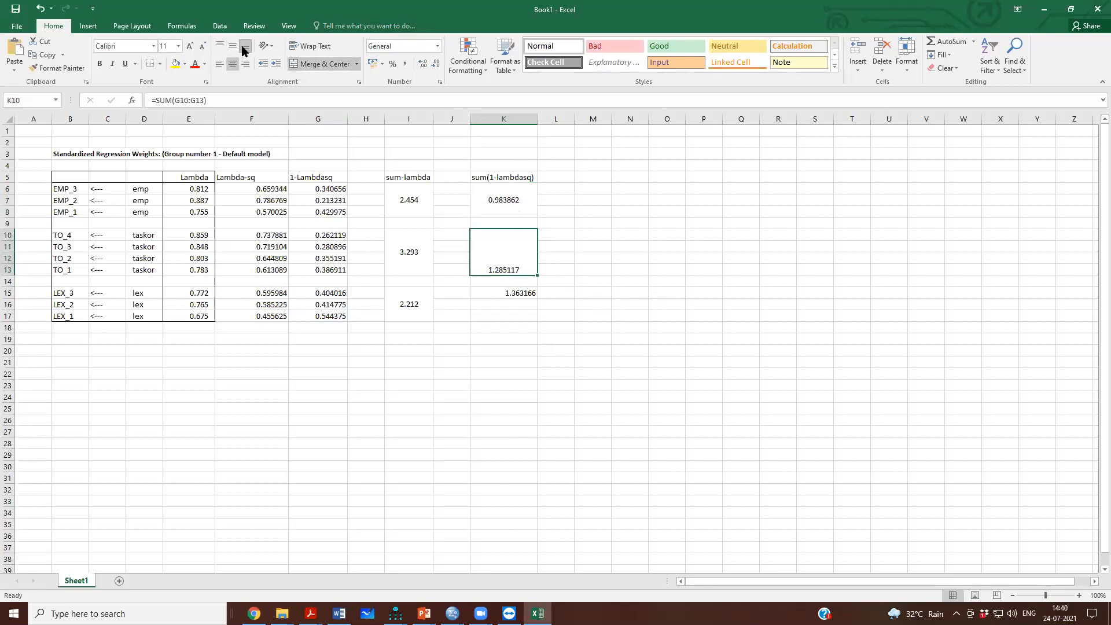
pyautogui.moveTo(497, 308); pyautogui.dragTo(498, 317)
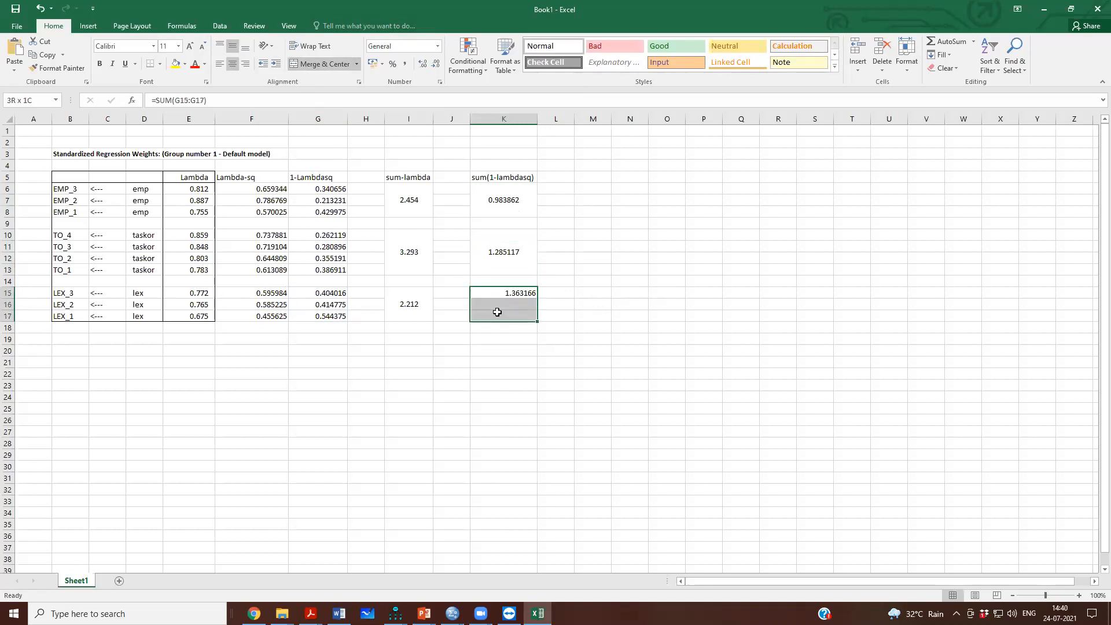
pyautogui.click(326, 64)
pyautogui.click(232, 46)
pyautogui.click(604, 390)
# Enter the heading CR in M5 for the composite reliability column
pyautogui.click(450, 179)
pyautogui.doubleClick(468, 120)
pyautogui.click(594, 181)
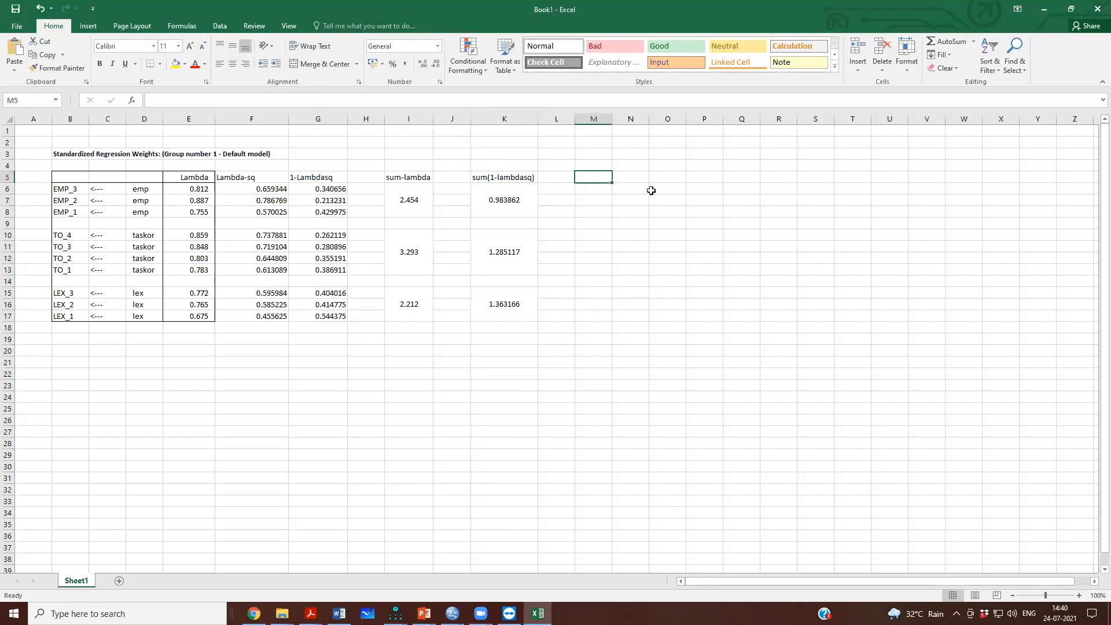
pyautogui.write('CR')
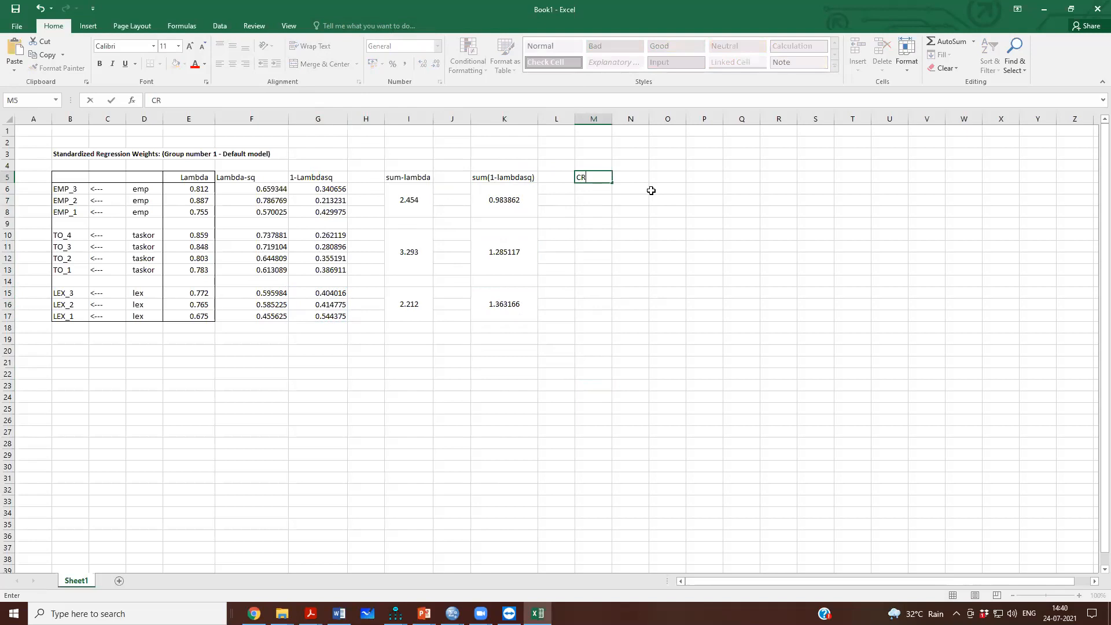
pyautogui.press('Return')
pyautogui.write('=')
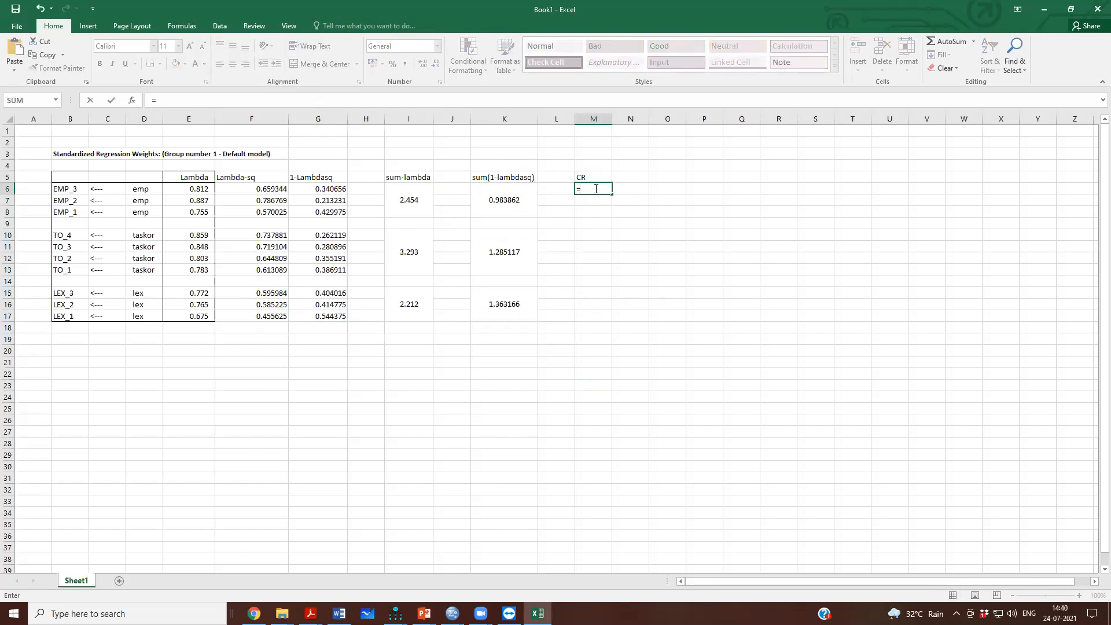
pyautogui.write('sq')
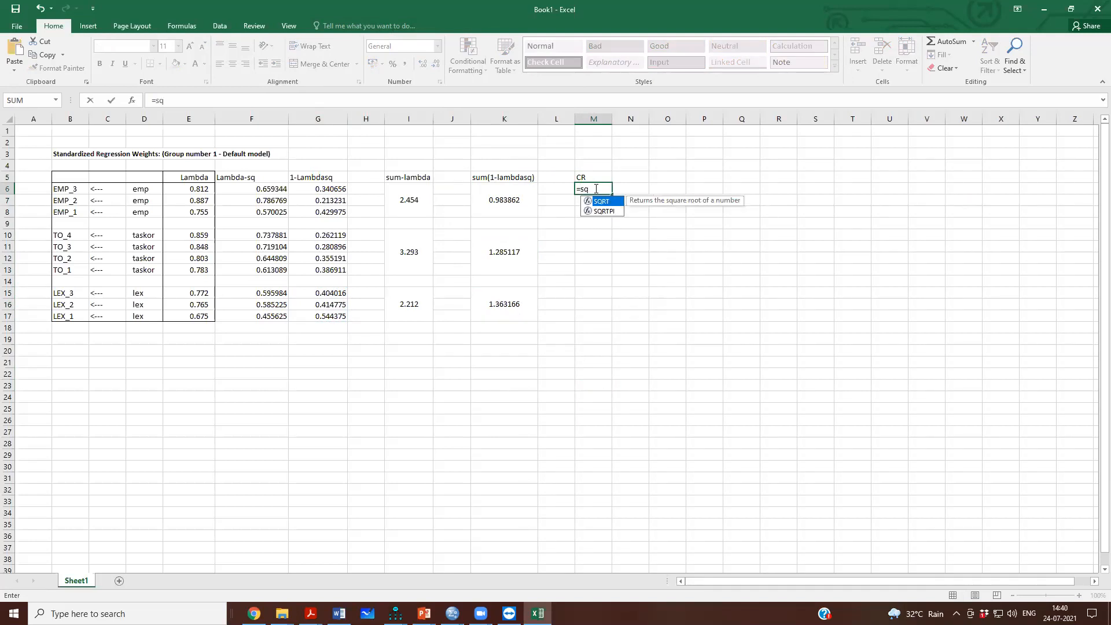
pyautogui.press('BackSpace')
pyautogui.press('BackSpace')
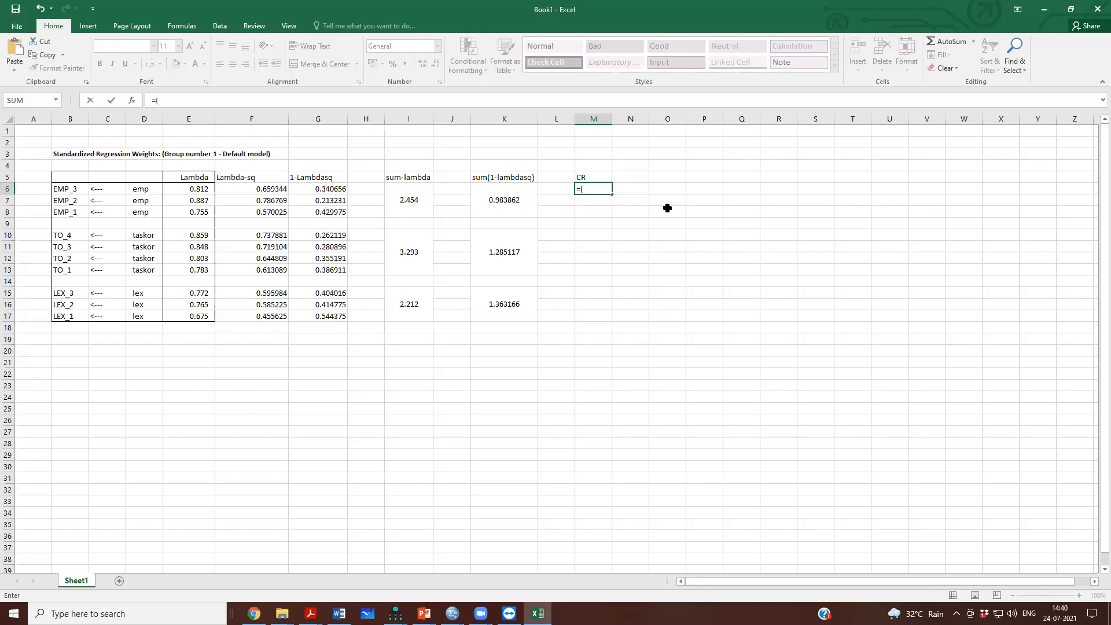
pyautogui.press('Escape')
# Enter the heading Sq(sum-lambda) in J5 and widen column J to fit it
pyautogui.moveTo(472, 118); pyautogui.dragTo(490, 118)
pyautogui.click(463, 177)
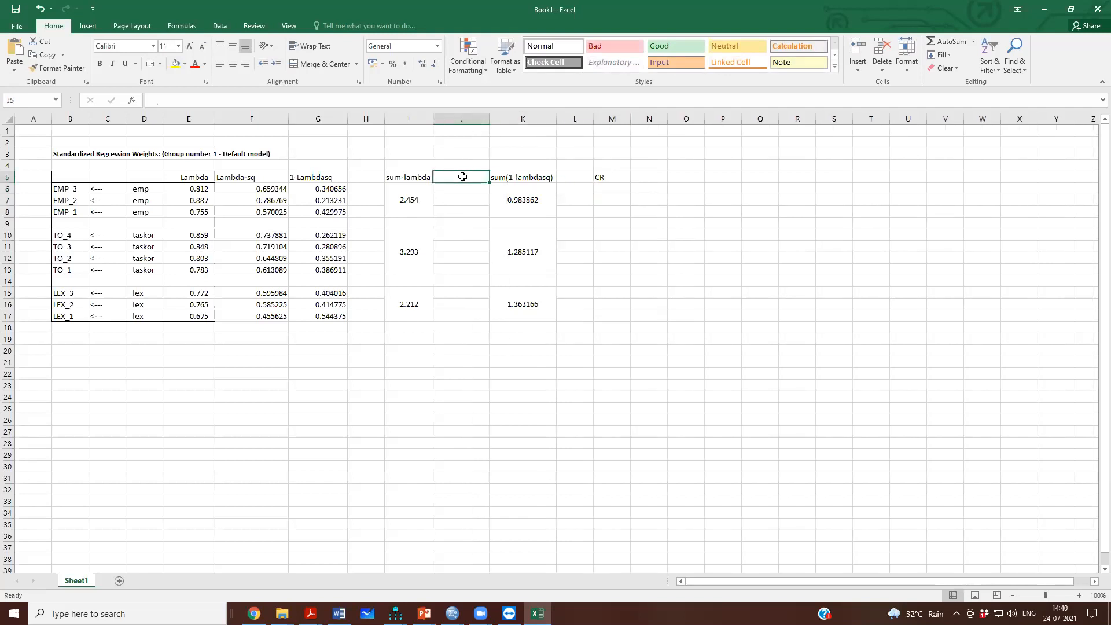
pyautogui.write('Sq')
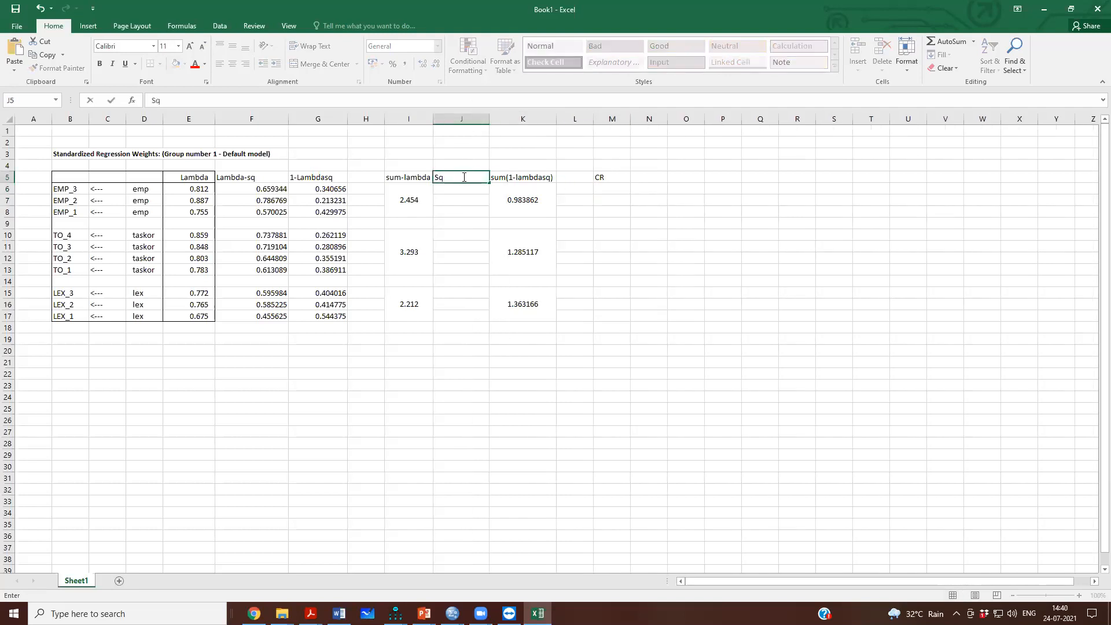
pyautogui.write('(sum-lambda)')
pyautogui.hotkey('ctrl', 'Return')
pyautogui.moveTo(491, 119); pyautogui.dragTo(505, 119)
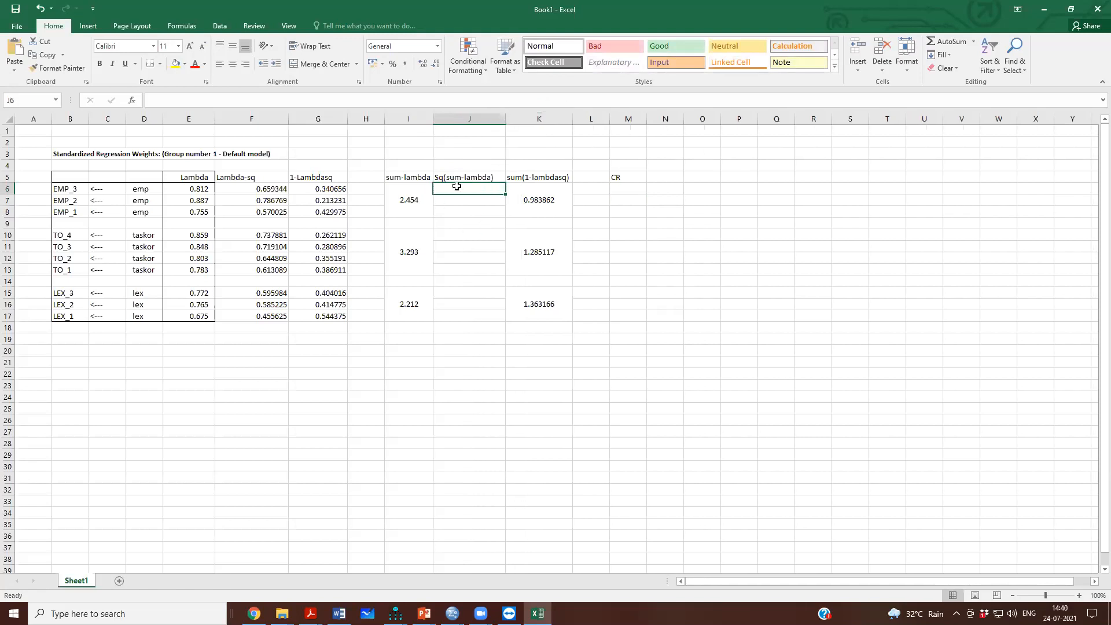
# Square the emp sum of loadings in J6 with =I6*I6
pyautogui.write('=')
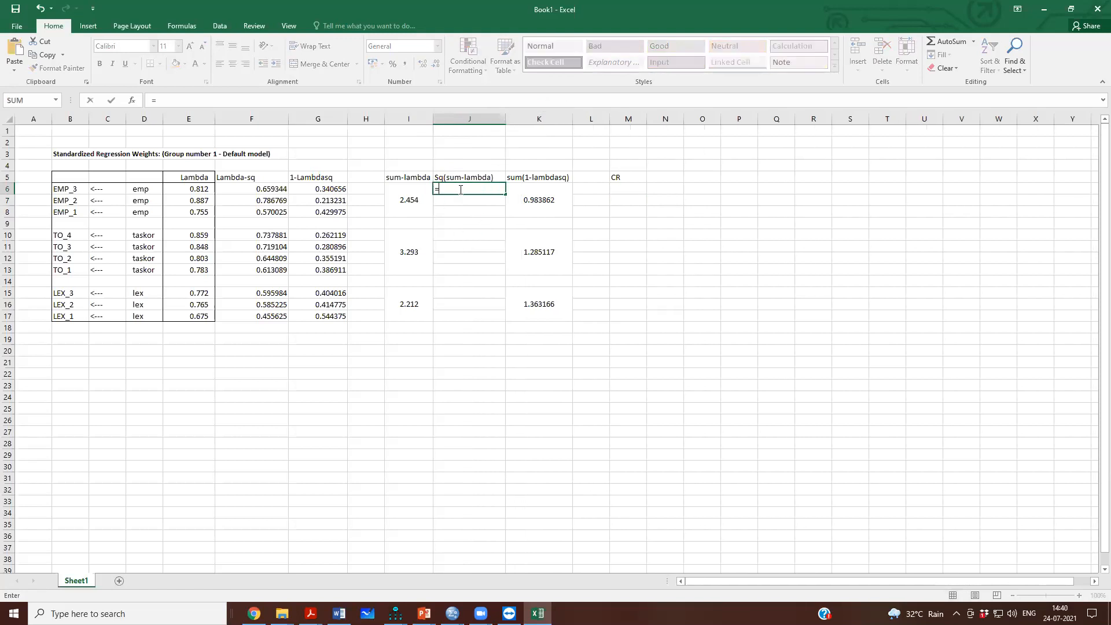
pyautogui.click(417, 205)
pyautogui.write('*')
pyautogui.click(418, 205)
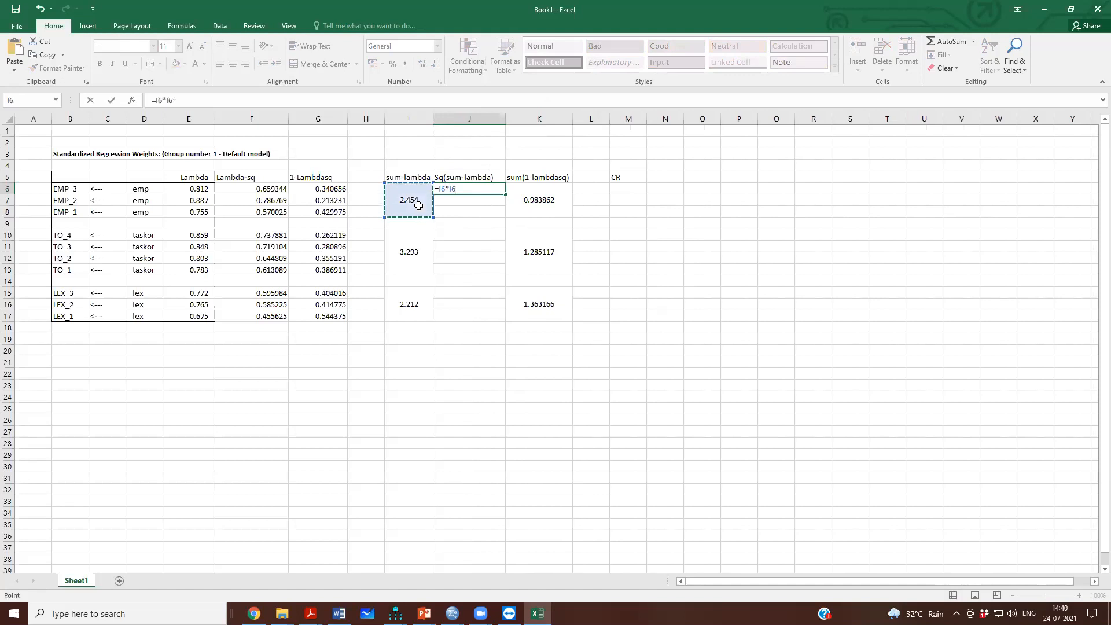
pyautogui.press('Return')
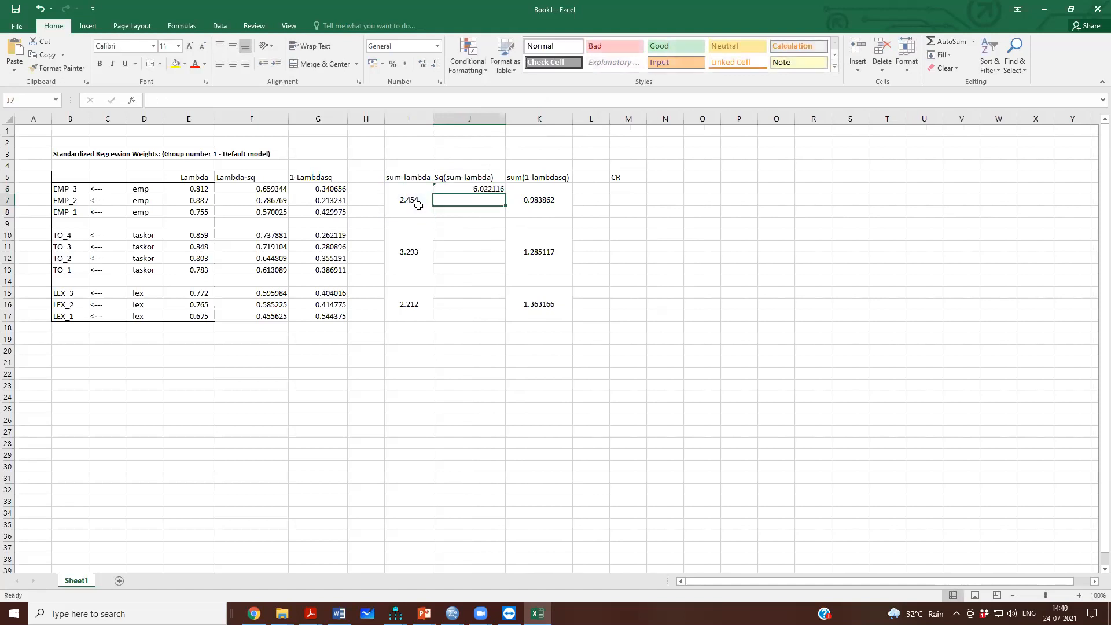
# Square the taskor sum of loadings in J10 with =I10*I10
pyautogui.click(445, 237)
pyautogui.write('=')
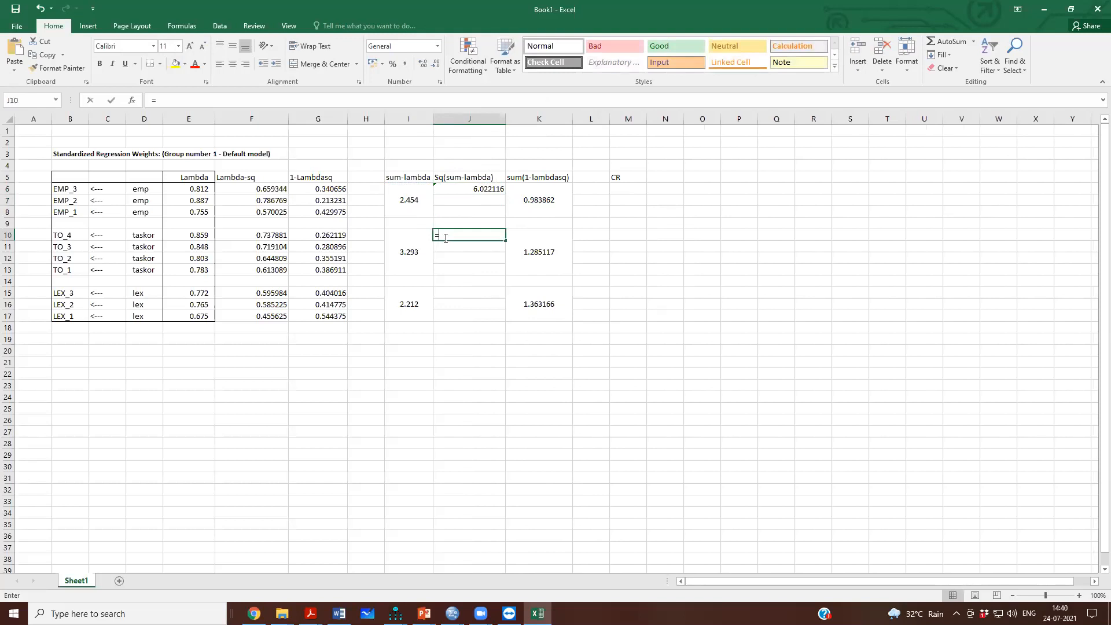
pyautogui.click(420, 254)
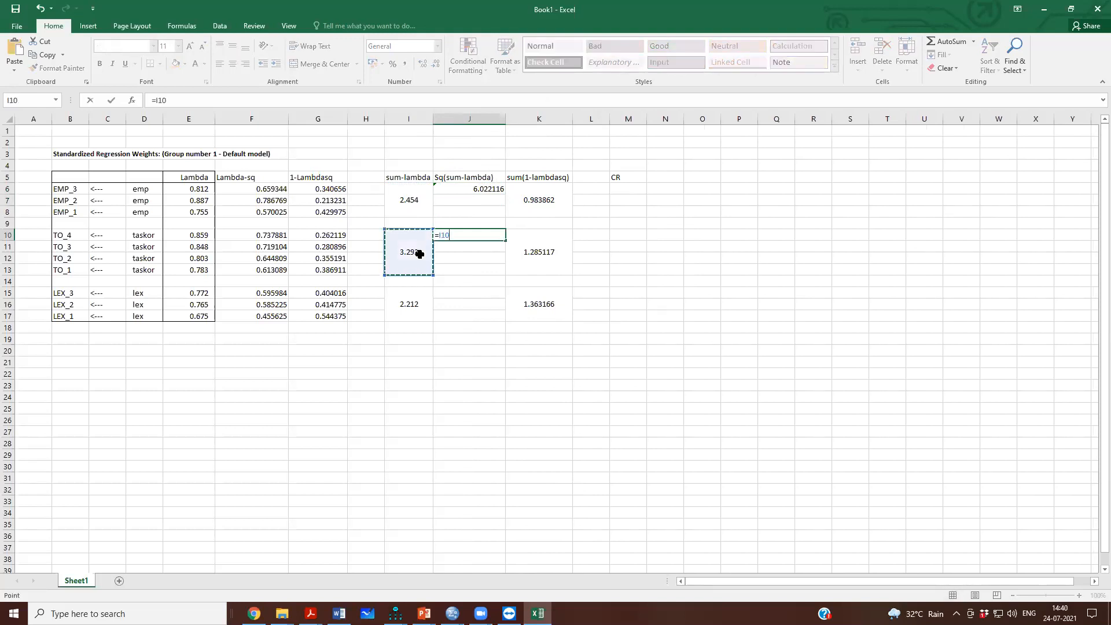
pyautogui.write('*')
pyautogui.click(420, 254)
pyautogui.press('Return')
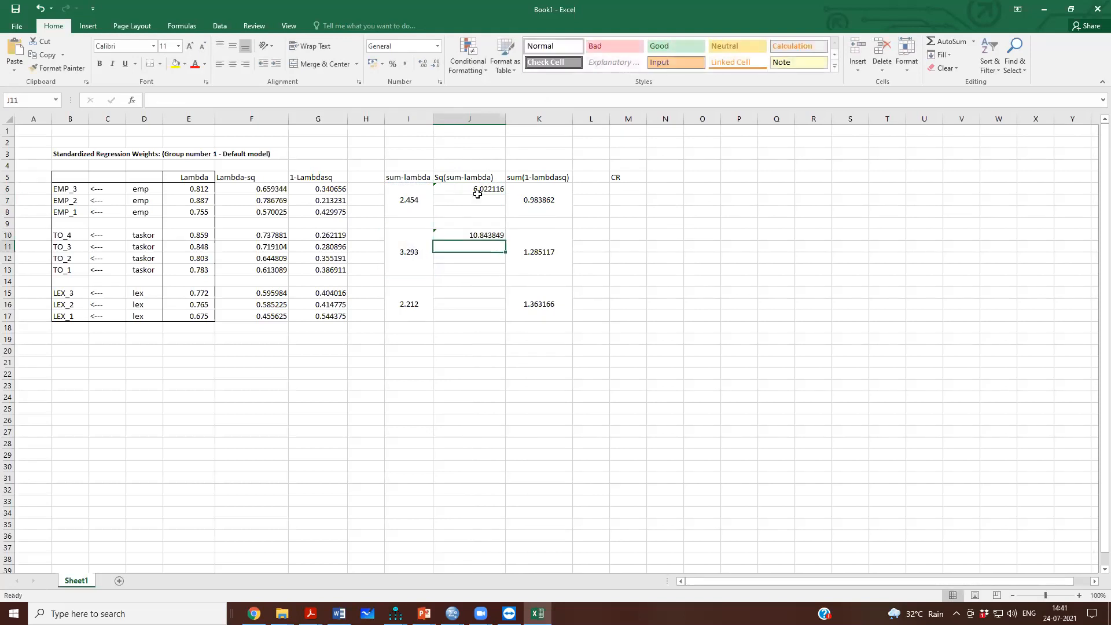
# Square the lex sum of loadings in J15 with =I15*I15
pyautogui.click(450, 296)
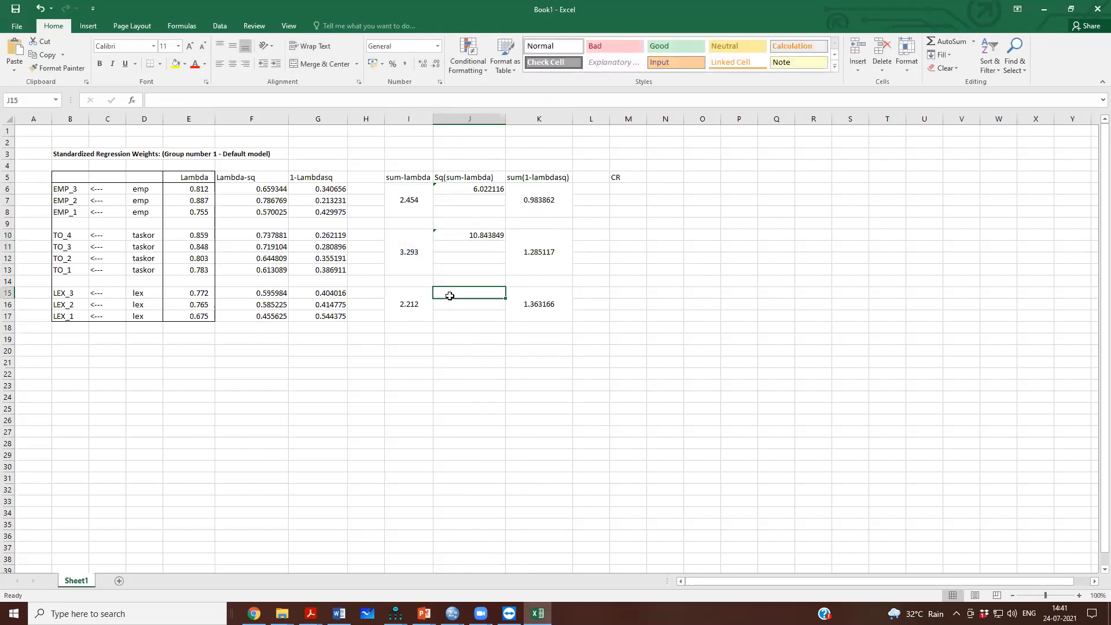
pyautogui.write('=')
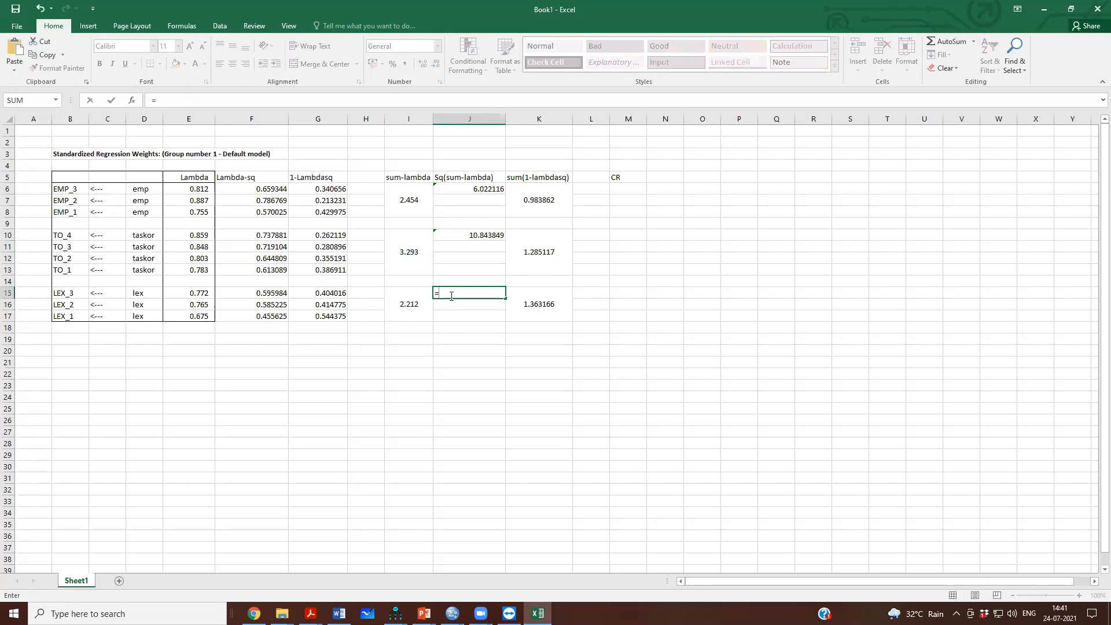
pyautogui.click(418, 301)
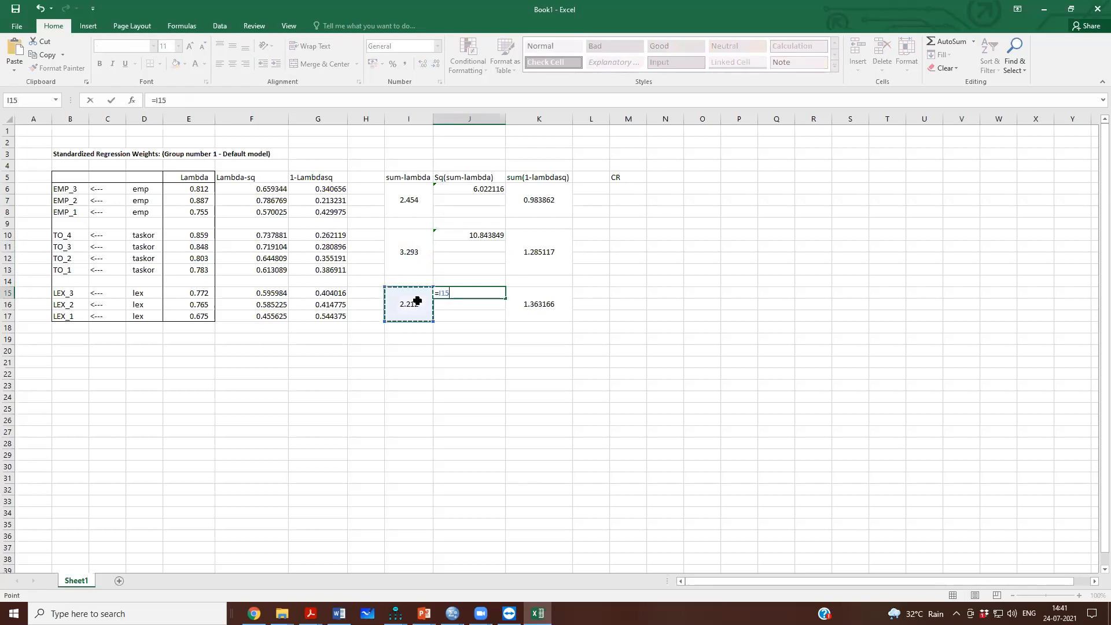
pyautogui.write('^2')
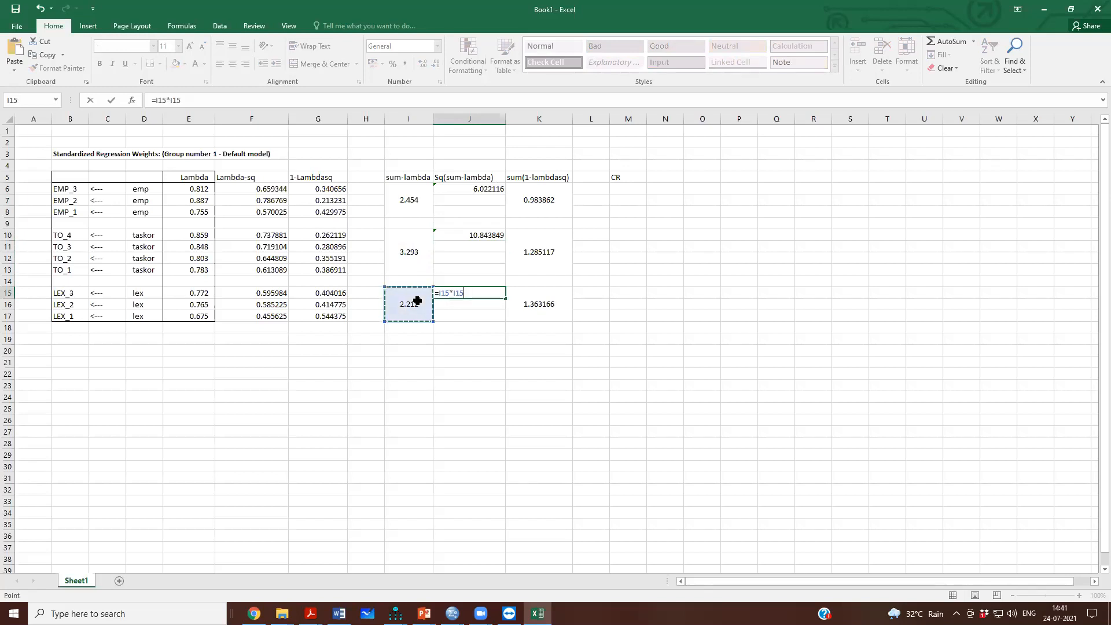
pyautogui.press('Return')
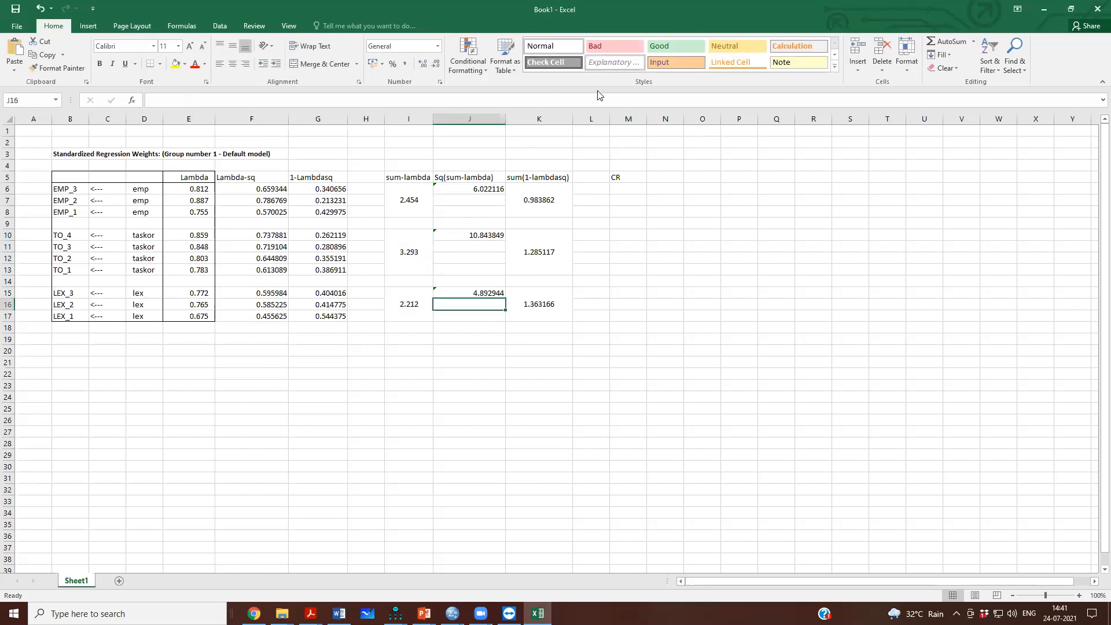
# Merge J6:J8, J10:J13 and J15:J17 separately, centring each squared sum horizontally and vertically in its merged cell
pyautogui.moveTo(488, 187); pyautogui.dragTo(486, 212)
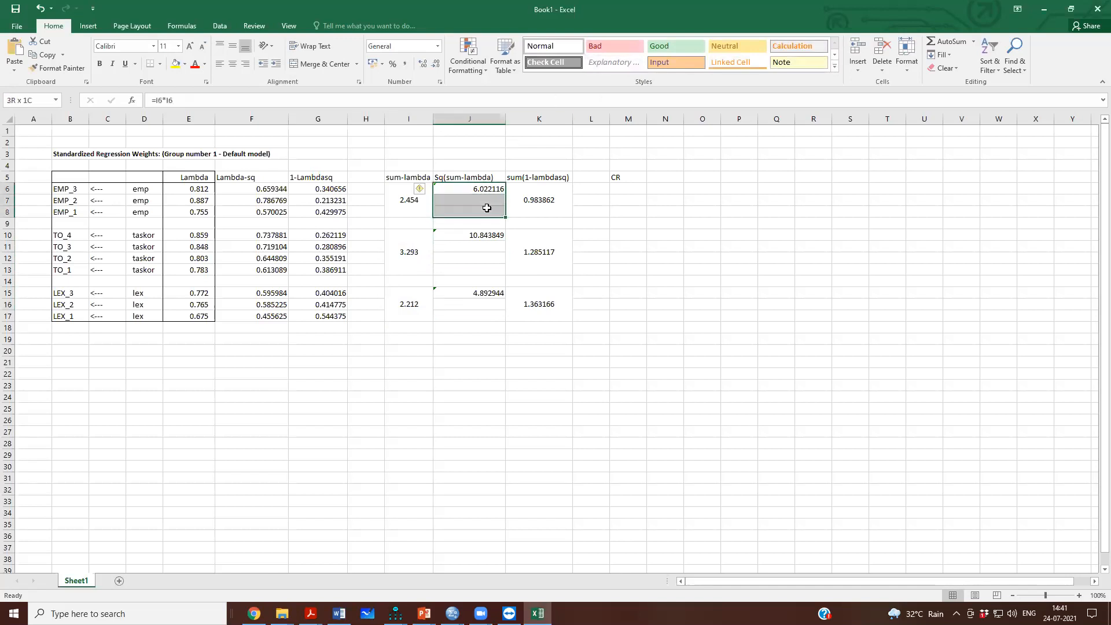
pyautogui.click(326, 62)
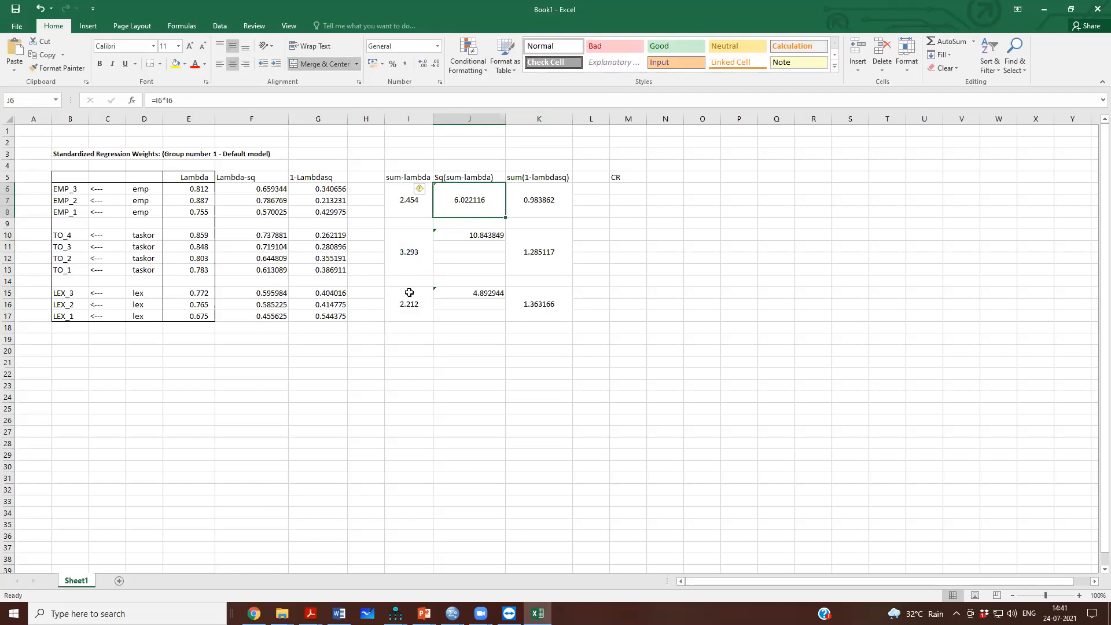
pyautogui.moveTo(442, 236); pyautogui.dragTo(447, 265)
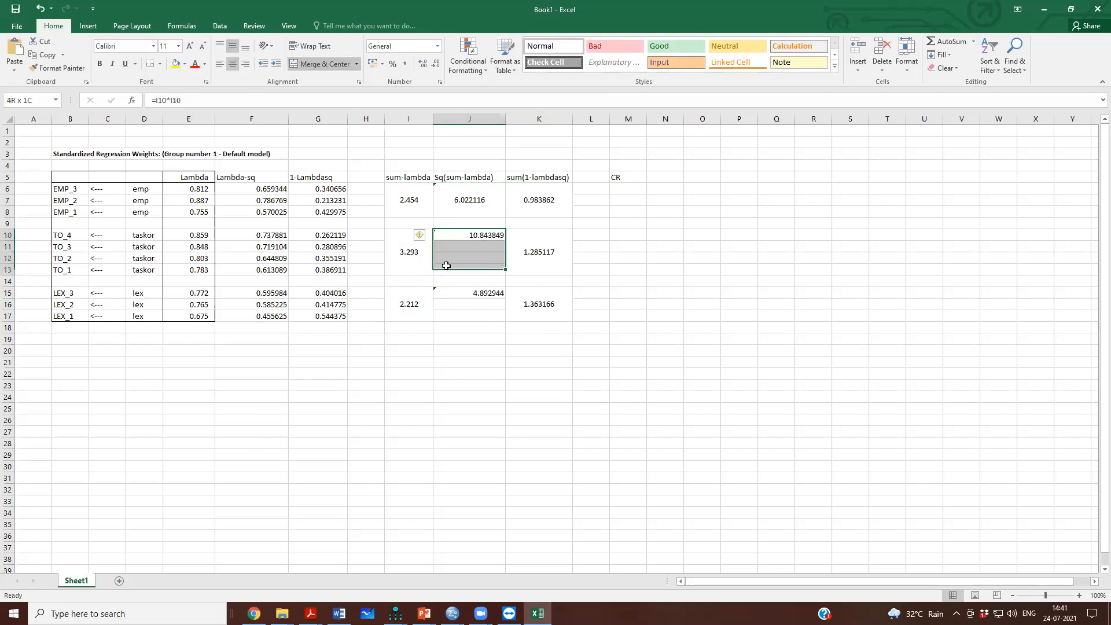
pyautogui.click(326, 63)
pyautogui.click(232, 50)
pyautogui.moveTo(474, 293); pyautogui.dragTo(476, 312)
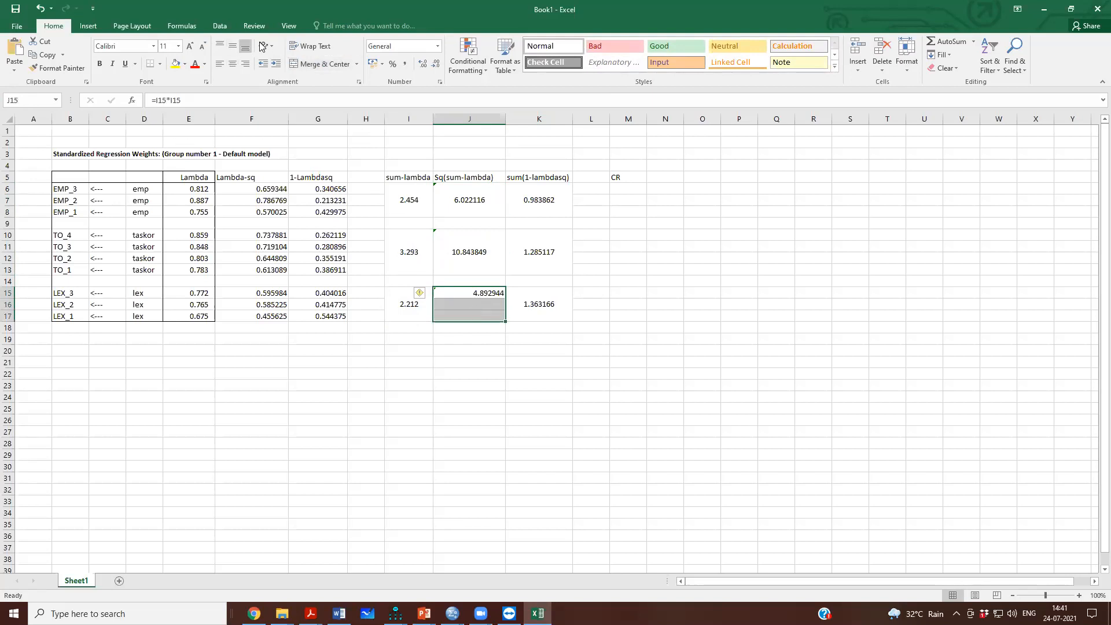
pyautogui.click(325, 63)
pyautogui.click(232, 46)
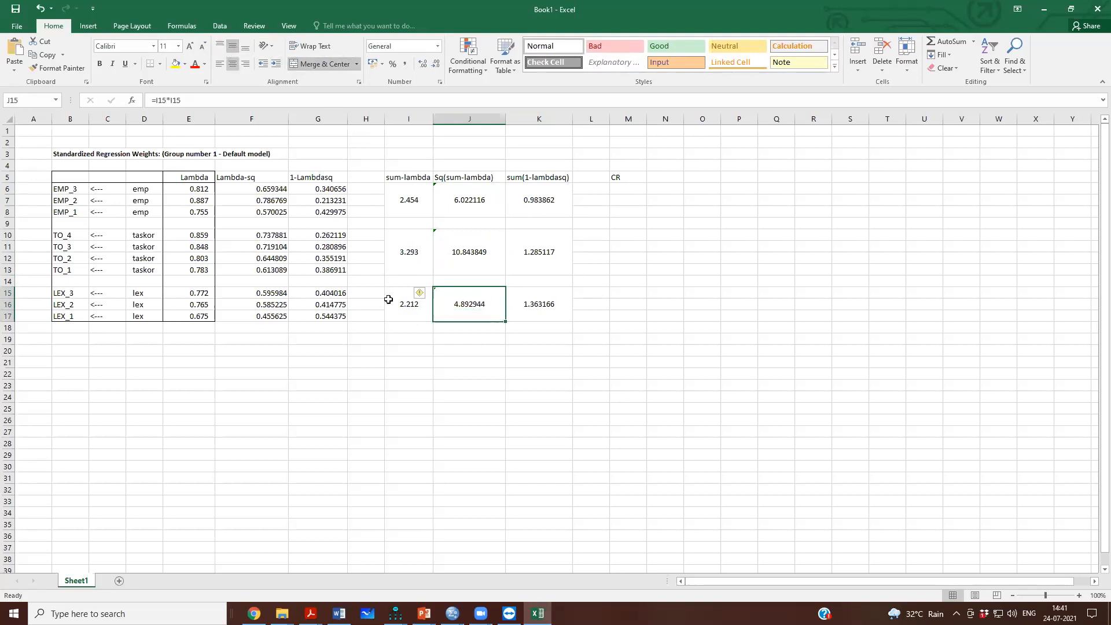
pyautogui.click(420, 349)
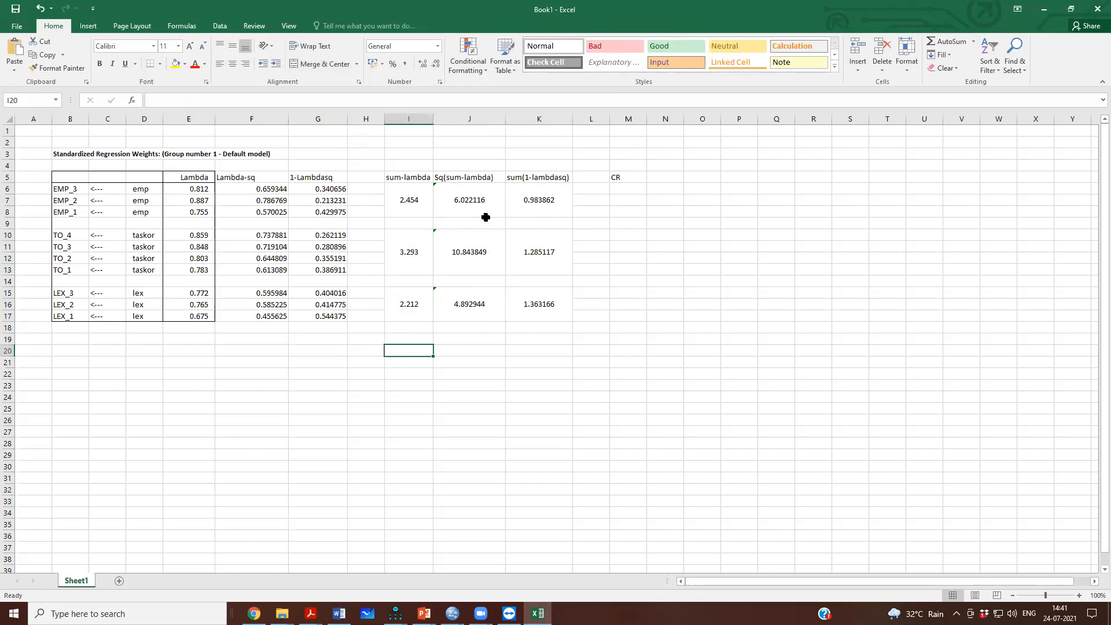
# Calculate the composite reliability of emp in M6 with =J6/(J6+K6)
pyautogui.click(475, 177)
pyautogui.moveTo(475, 177); pyautogui.dragTo(477, 198)
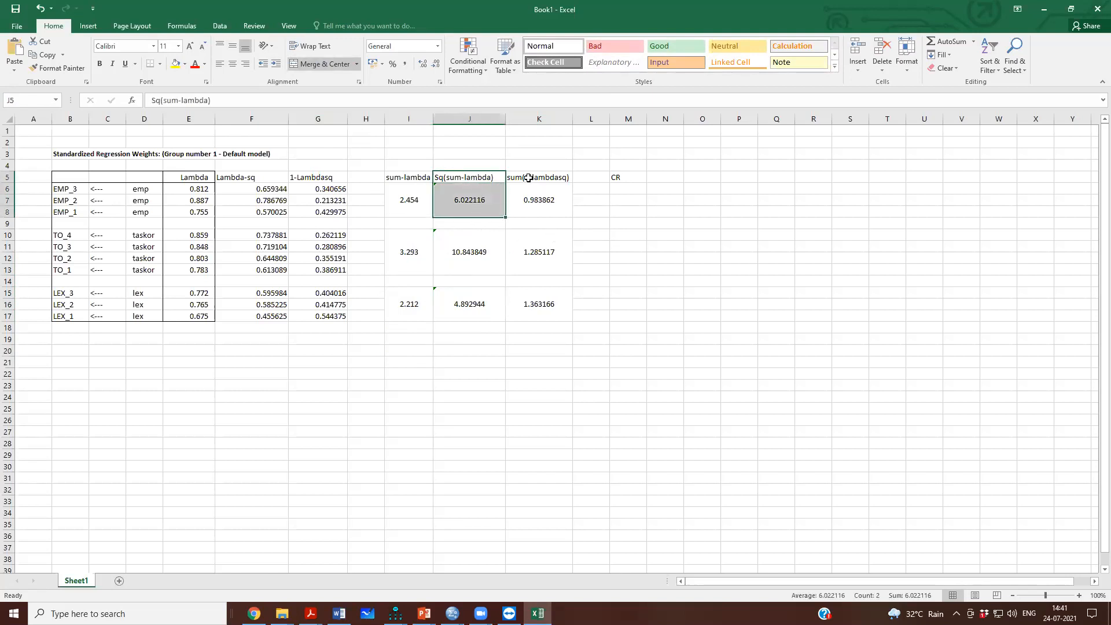
pyautogui.moveTo(529, 178); pyautogui.dragTo(532, 204)
pyautogui.click(625, 191)
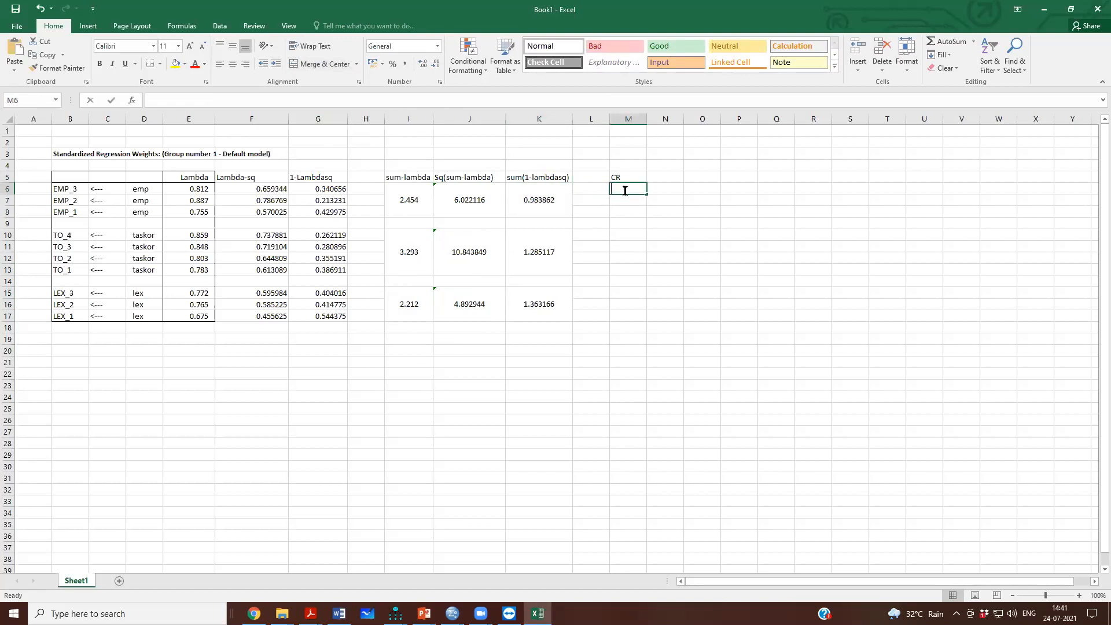
pyautogui.write('=')
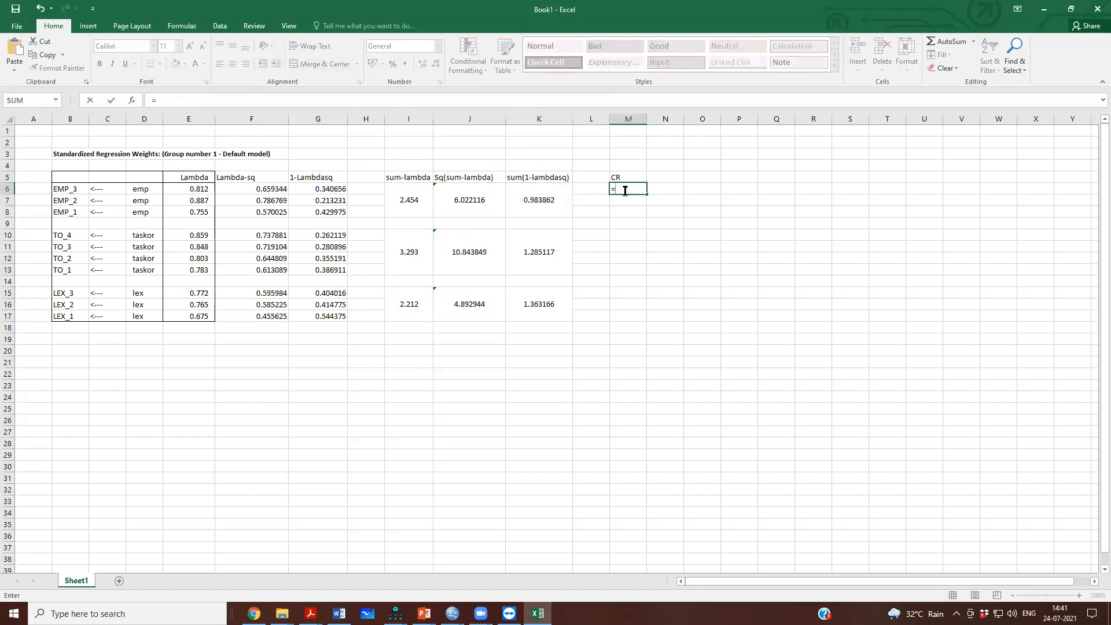
pyautogui.click(474, 203)
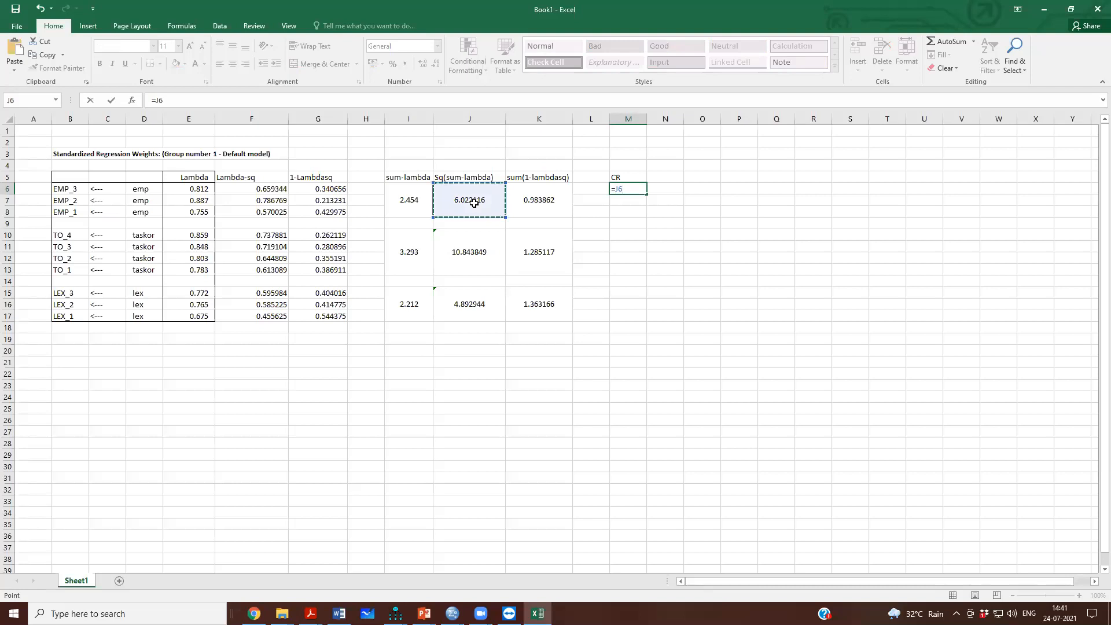
pyautogui.write('/(')
pyautogui.click(473, 202)
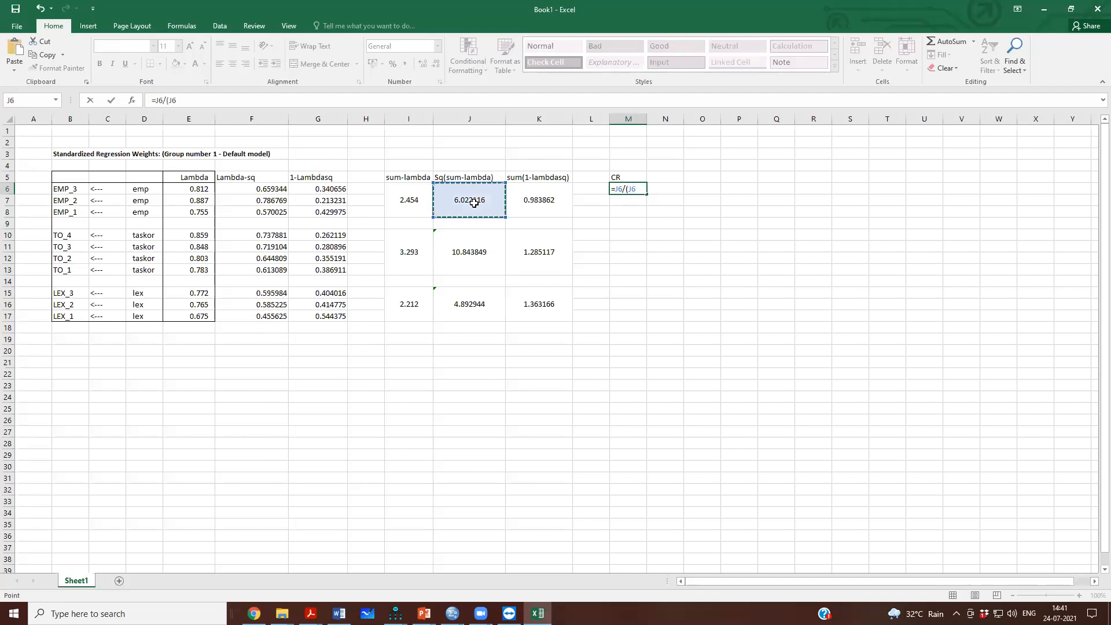
pyautogui.write('+')
pyautogui.click(533, 207)
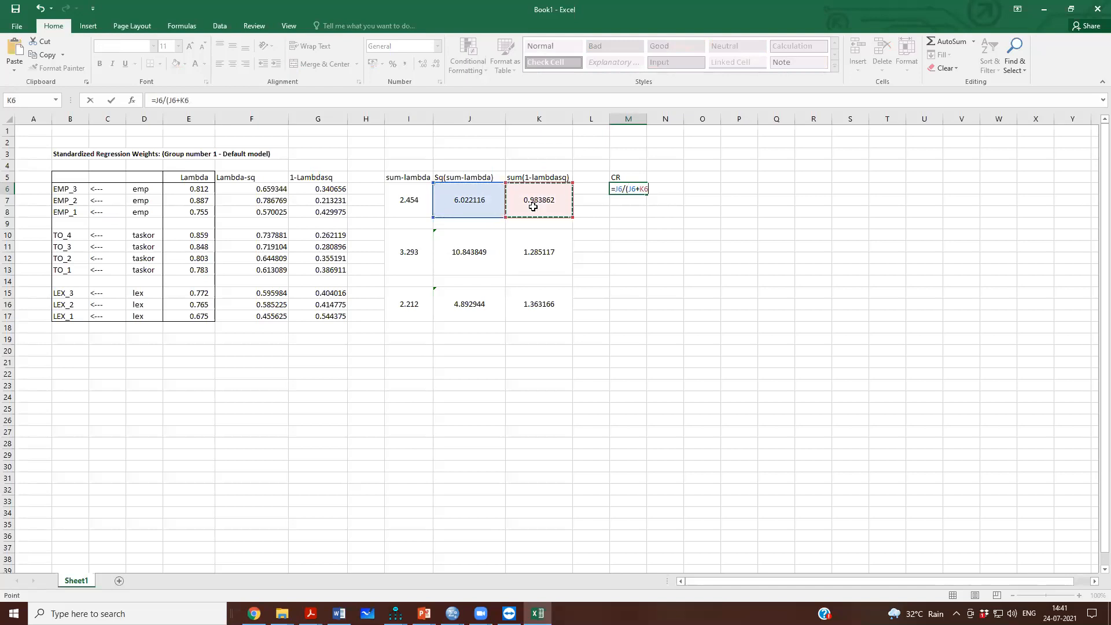
pyautogui.press('Return')
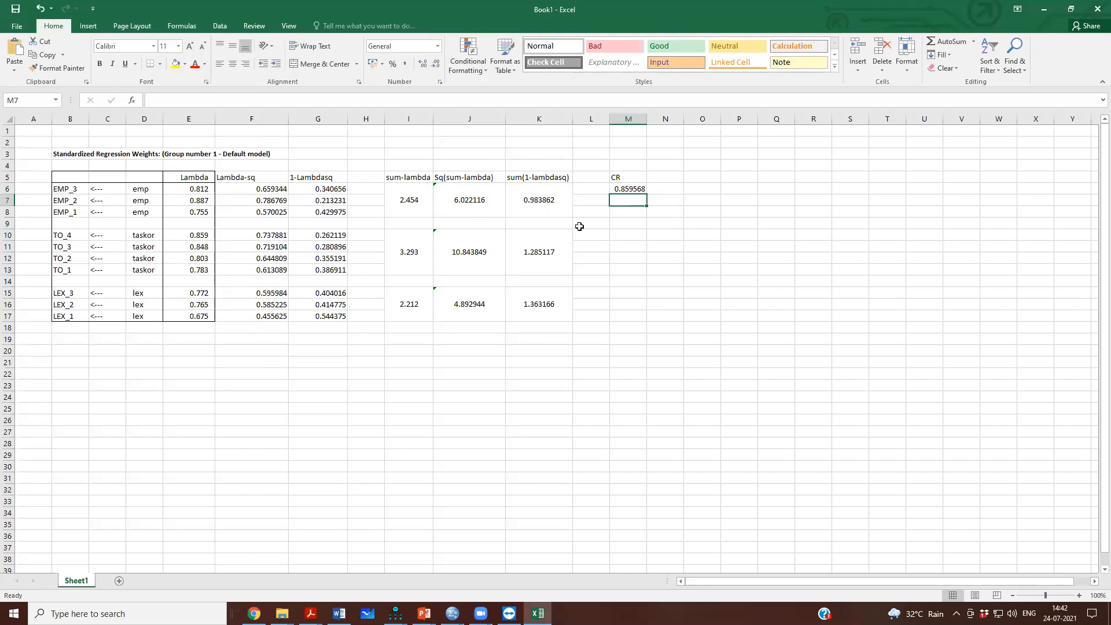
# Calculate the composite reliability of taskor in M10 with =J10/(J10+K10)
pyautogui.click(621, 238)
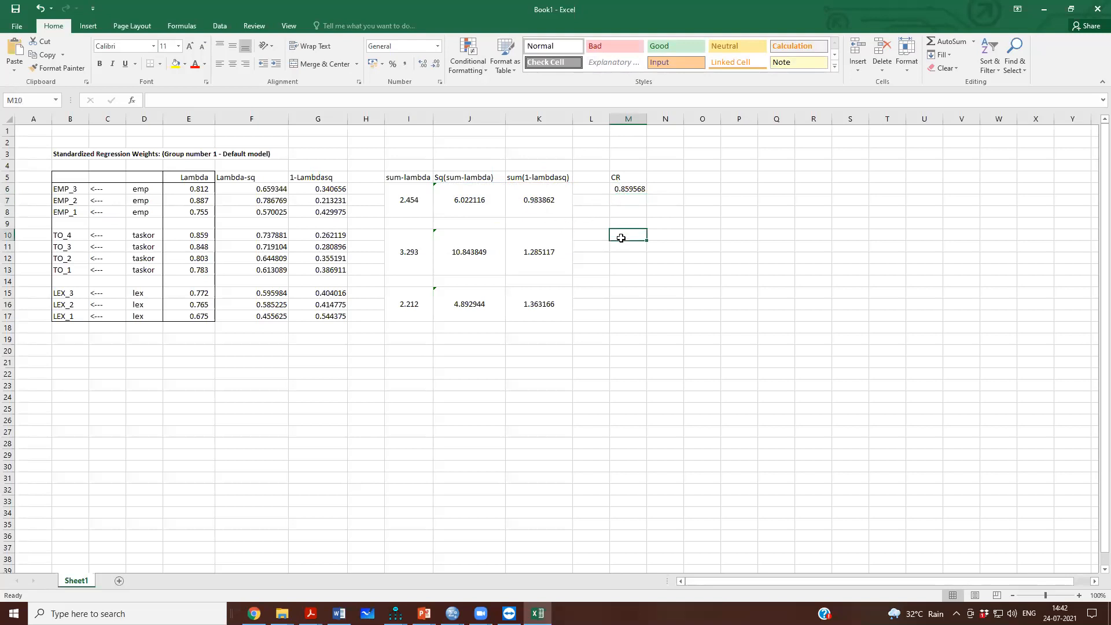
pyautogui.write('=')
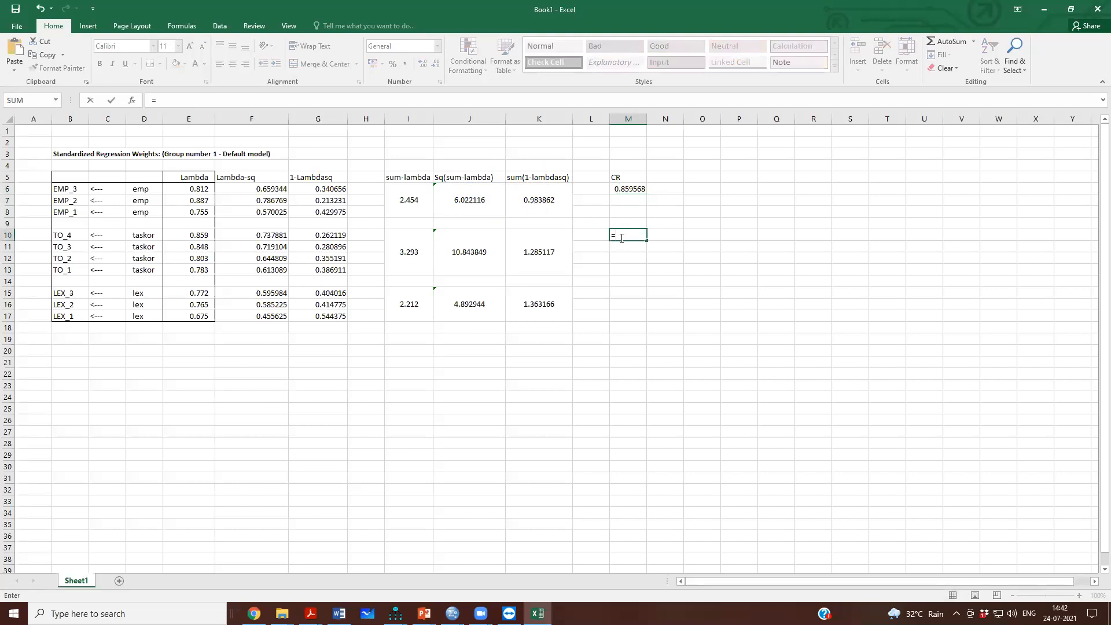
pyautogui.click(477, 252)
pyautogui.write('/(')
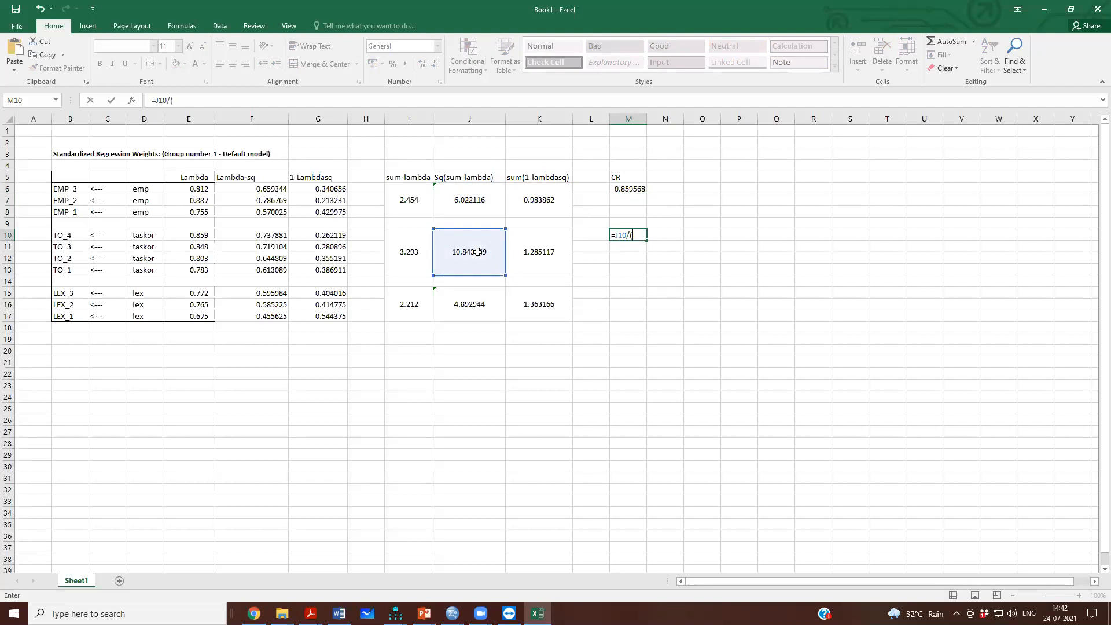
pyautogui.click(478, 252)
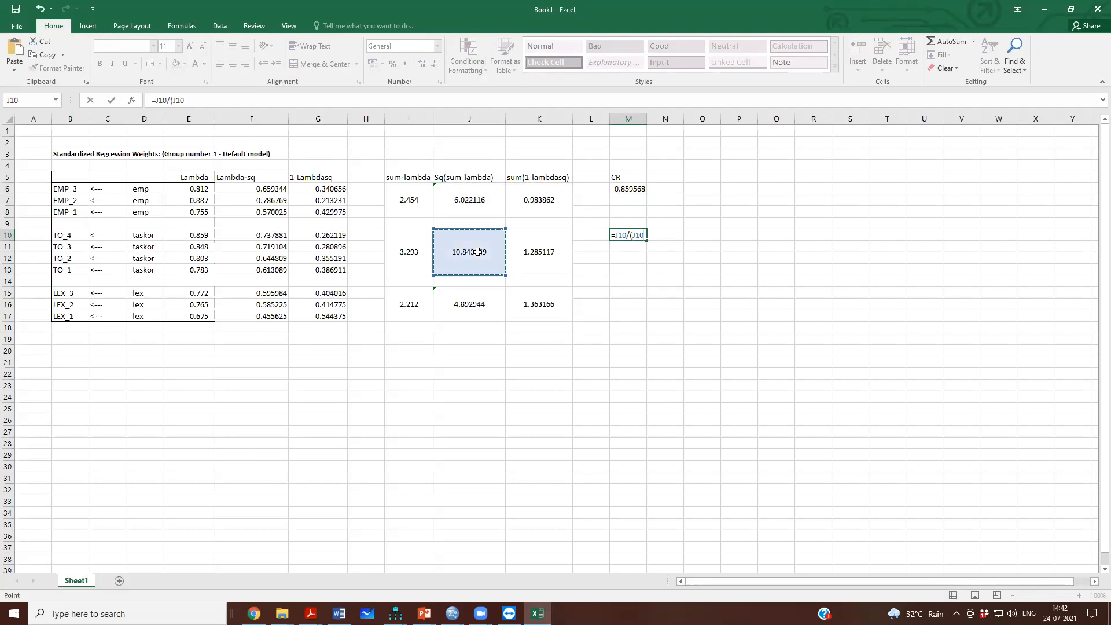
pyautogui.write('+')
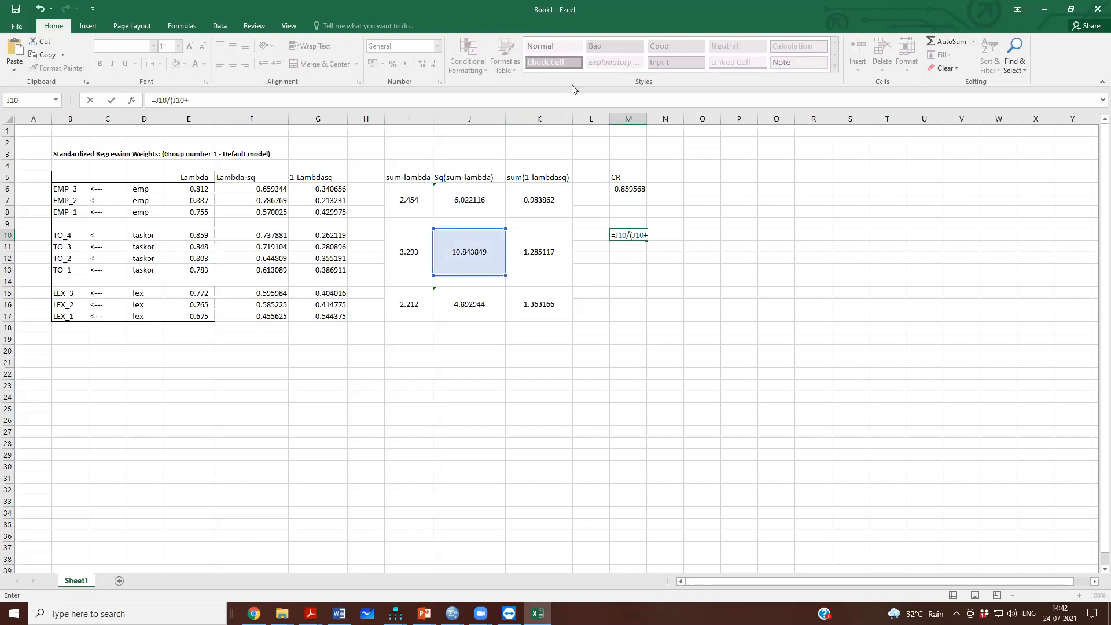
pyautogui.click(555, 243)
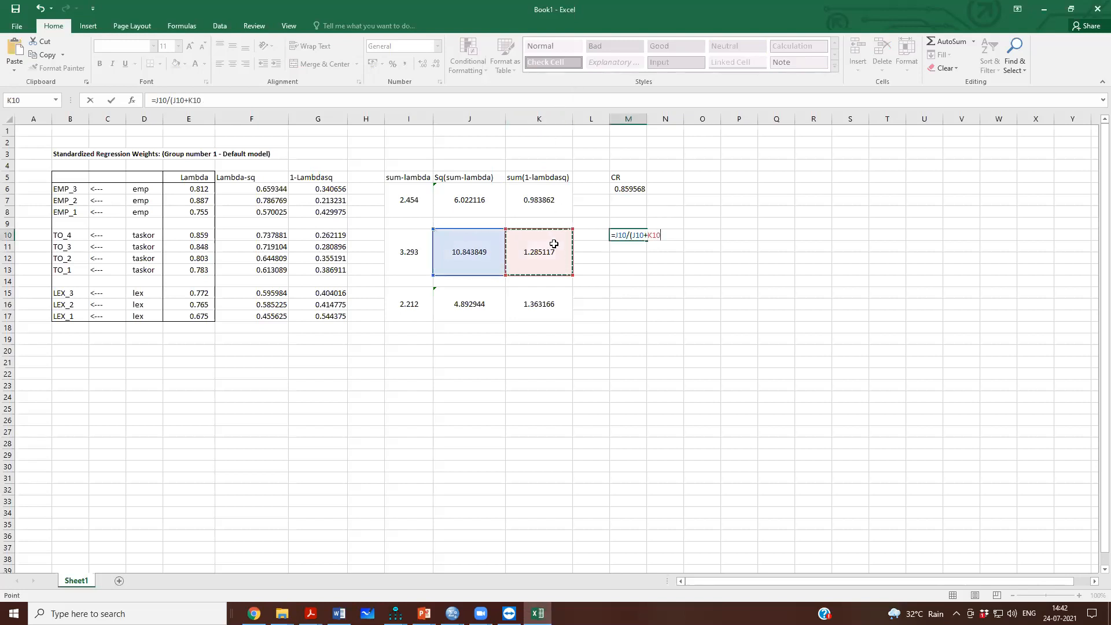
pyautogui.write(')')
pyautogui.press('Return')
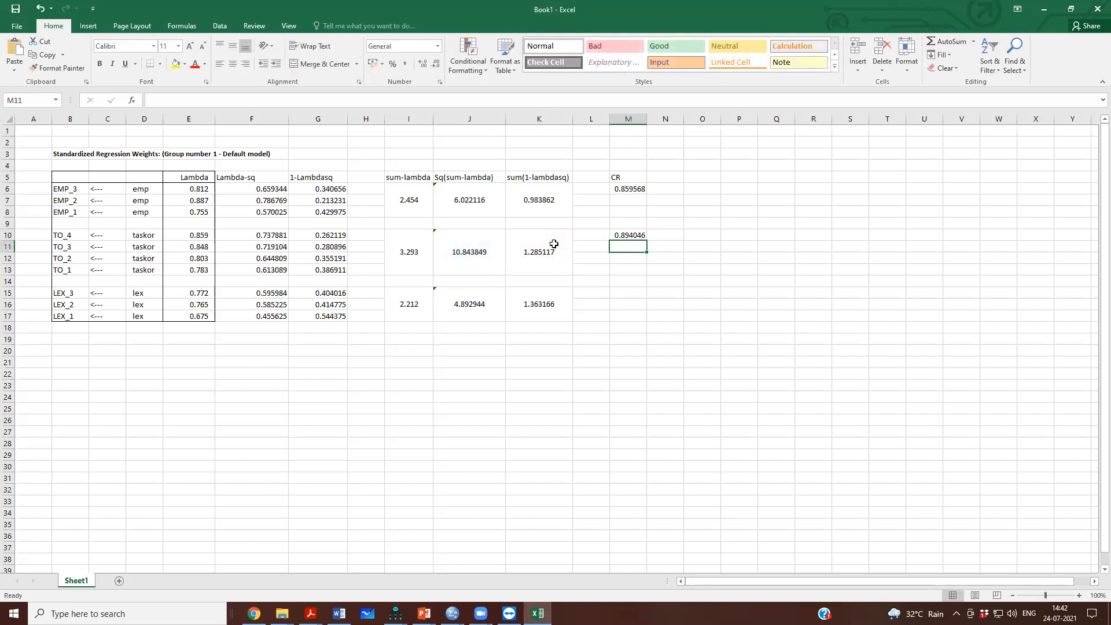
# Calculate the composite reliability of lex in M15 with =J15/(J15+K15)
pyautogui.click(628, 291)
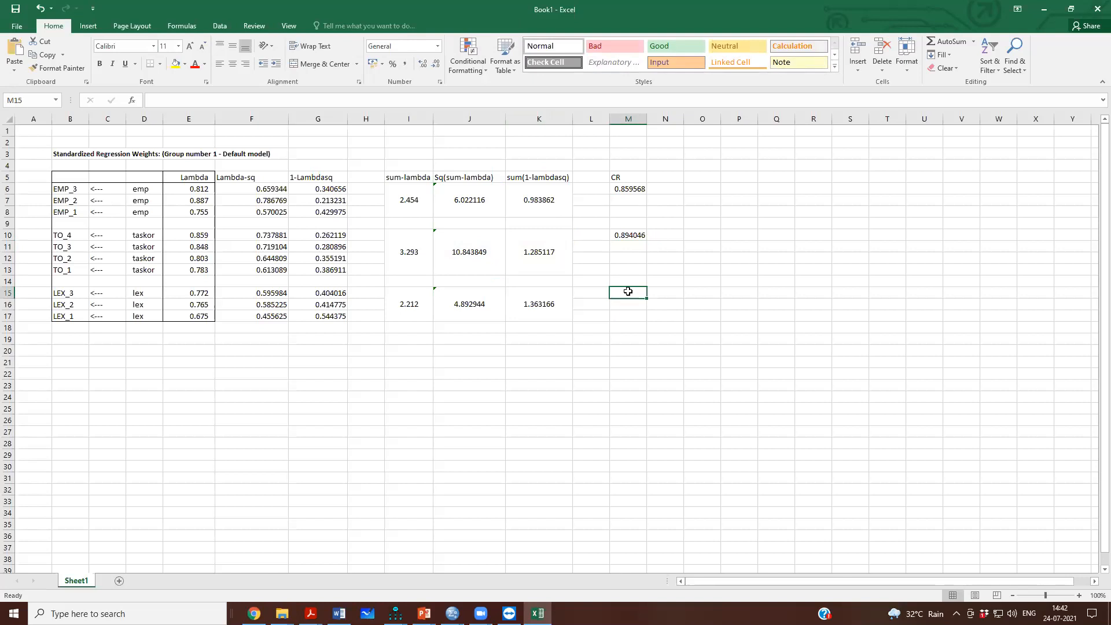
pyautogui.write('=')
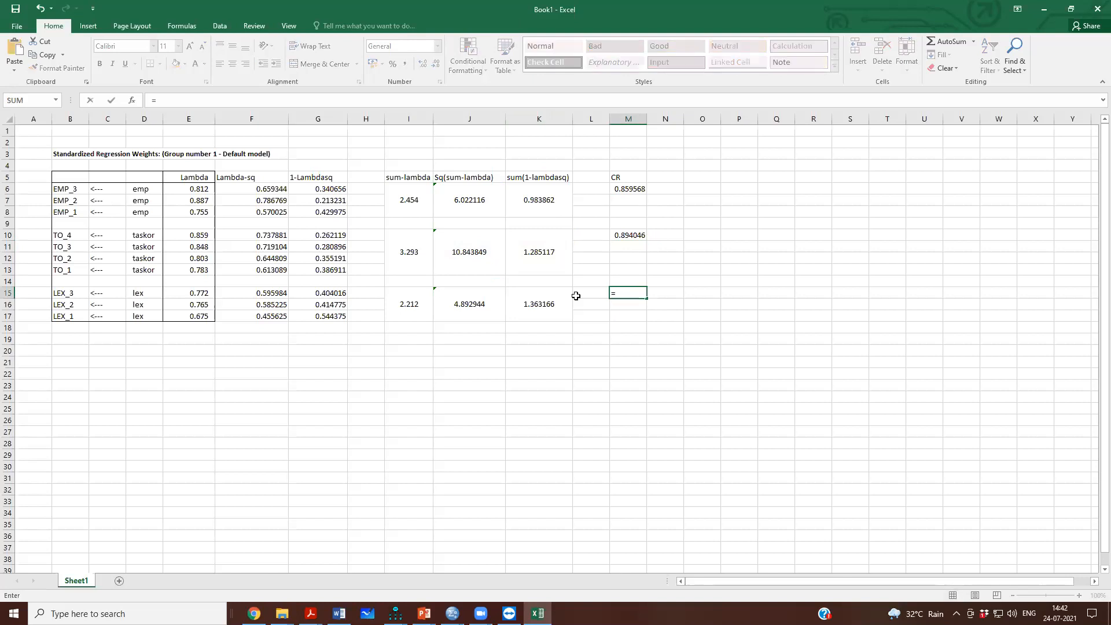
pyautogui.click(474, 308)
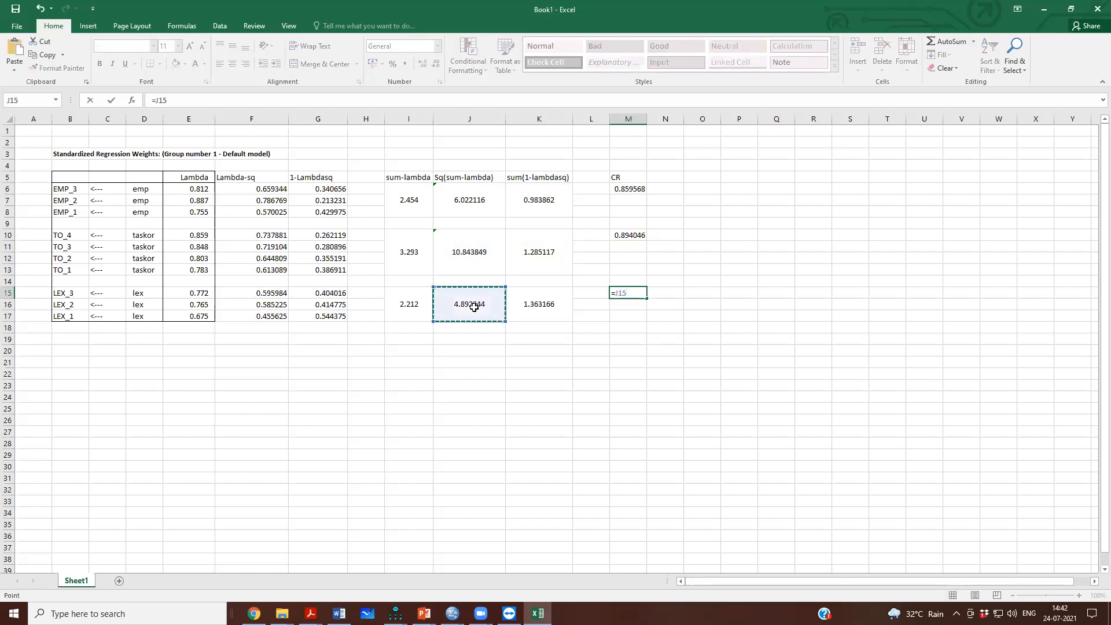
pyautogui.write('/(')
pyautogui.click(474, 308)
pyautogui.write('+')
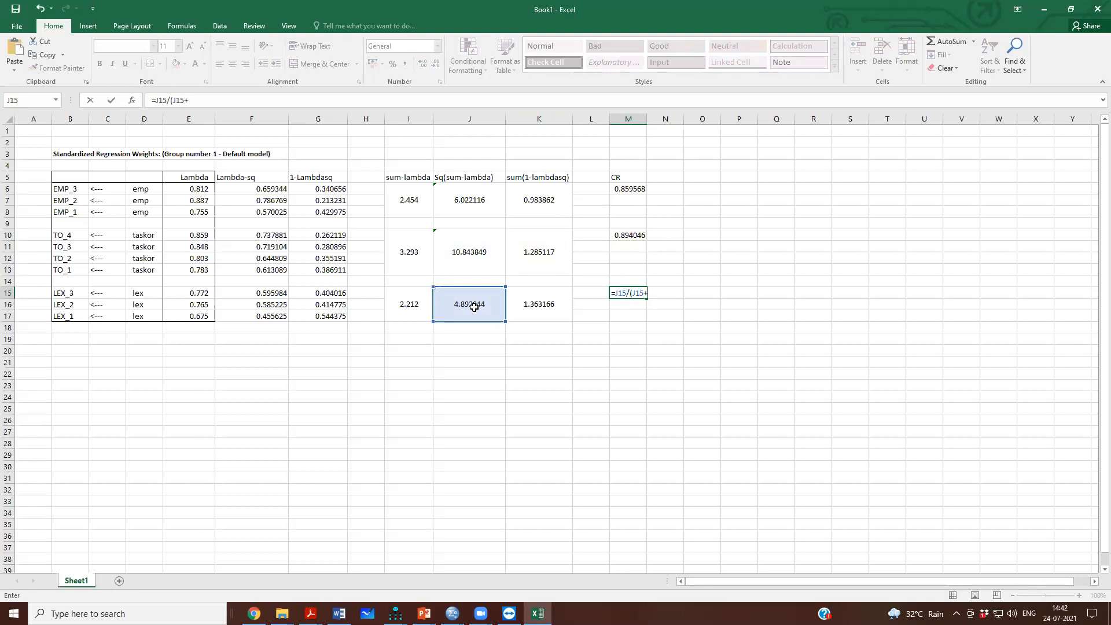
pyautogui.click(553, 304)
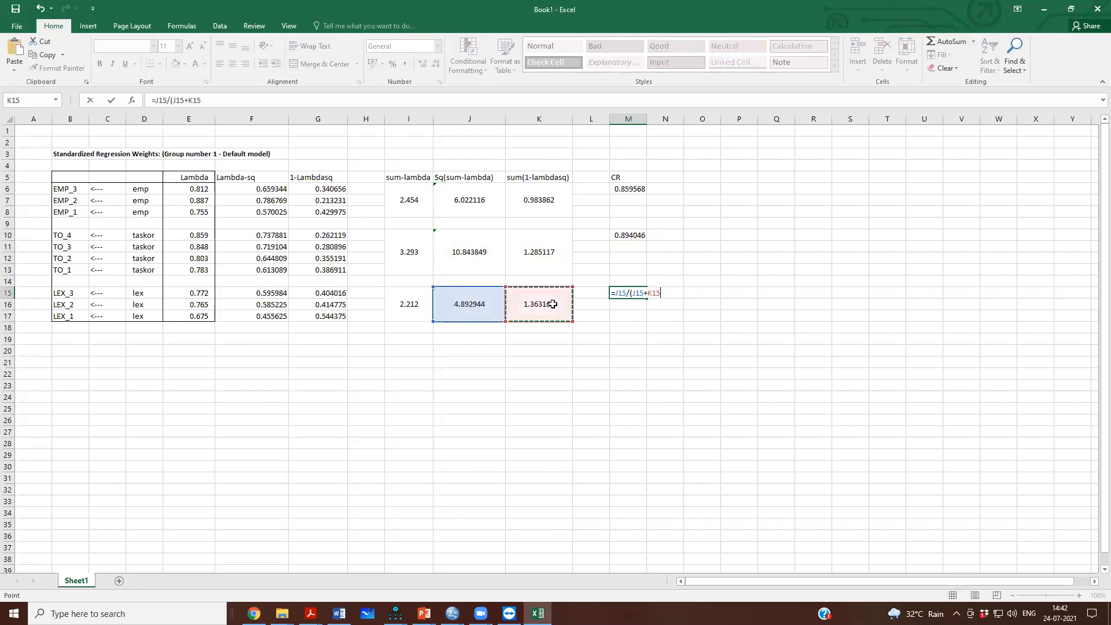
pyautogui.press('Return')
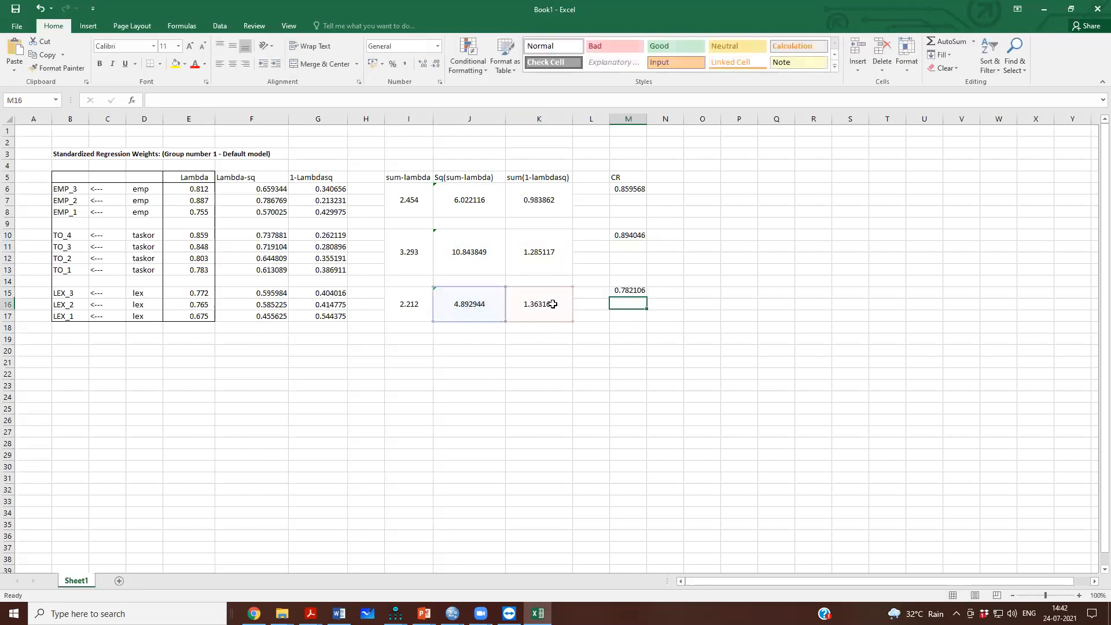
# Merge M6:M8, M10:M13 and M15:M17 separately with their values centred both ways, and centre the CR heading in M5
pyautogui.moveTo(629, 189); pyautogui.dragTo(630, 212)
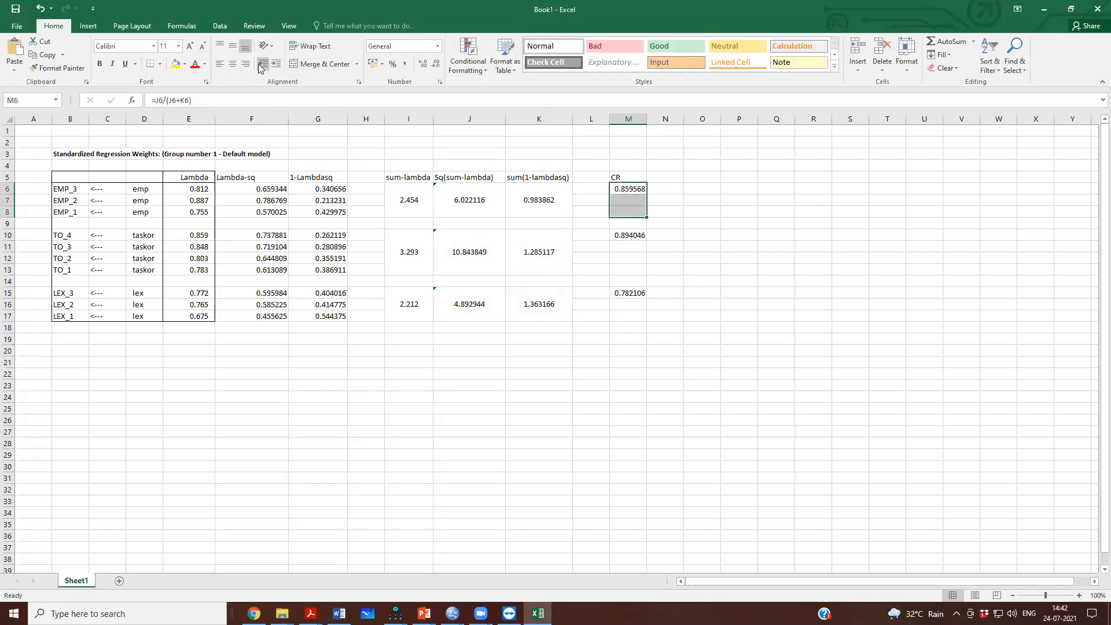
pyautogui.click(322, 64)
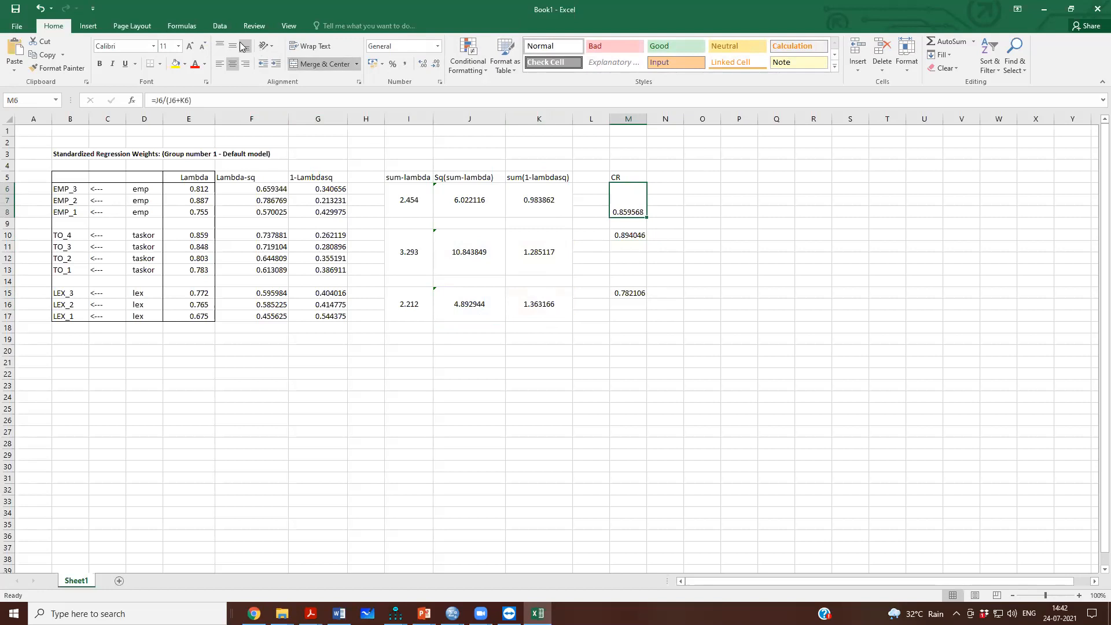
pyautogui.click(232, 47)
pyautogui.moveTo(627, 238); pyautogui.dragTo(625, 270)
pyautogui.click(333, 64)
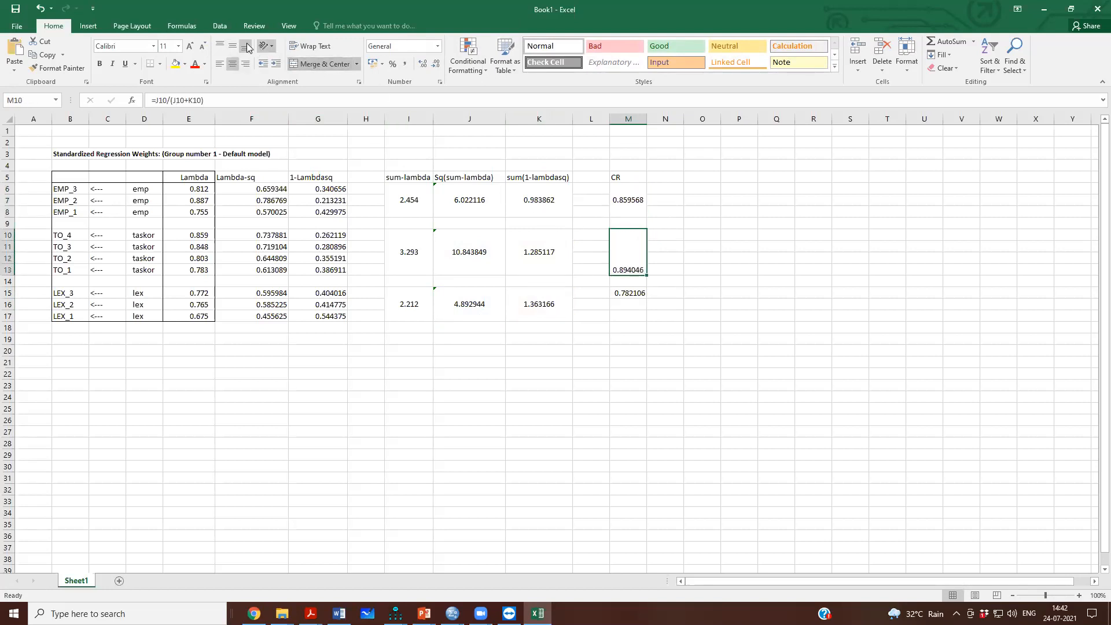
pyautogui.click(232, 46)
pyautogui.moveTo(628, 294); pyautogui.dragTo(628, 313)
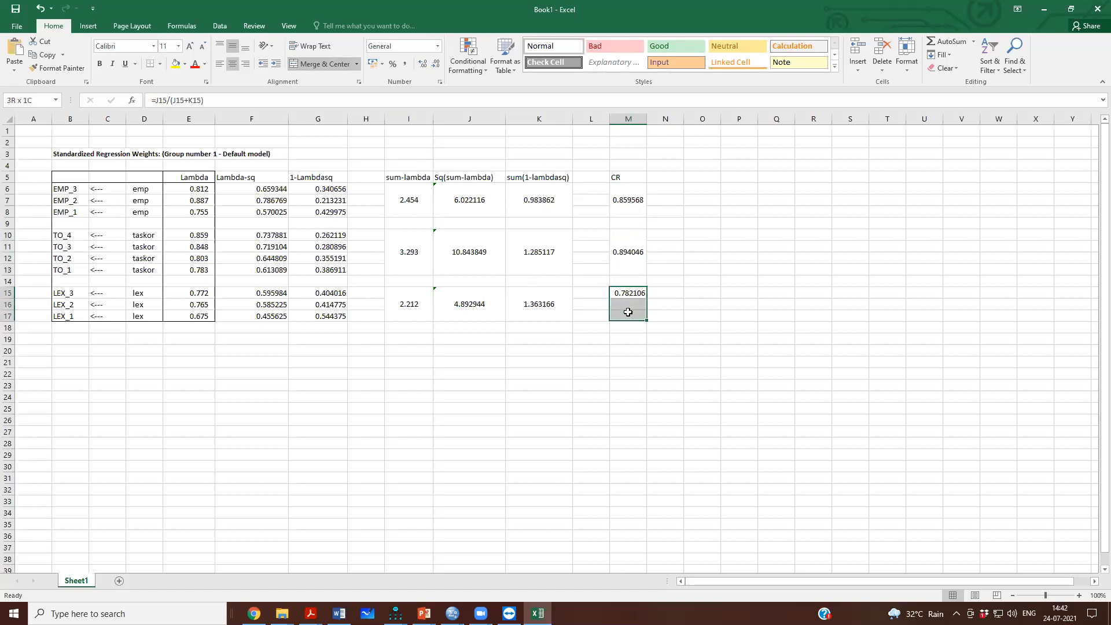
pyautogui.click(322, 64)
pyautogui.click(231, 48)
pyautogui.click(626, 178)
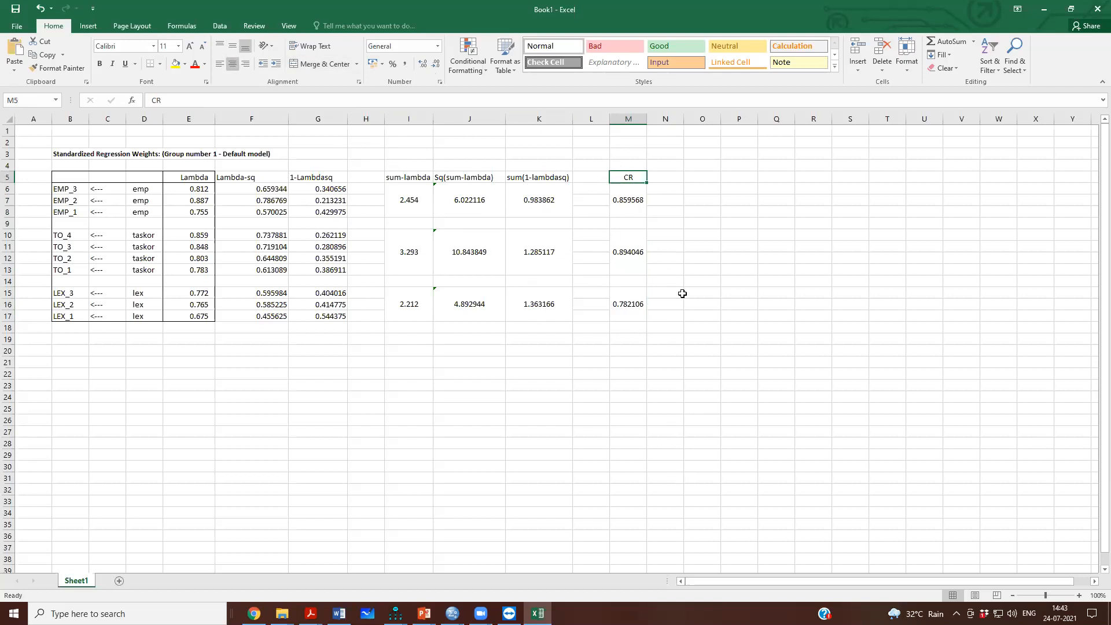
pyautogui.click(627, 208)
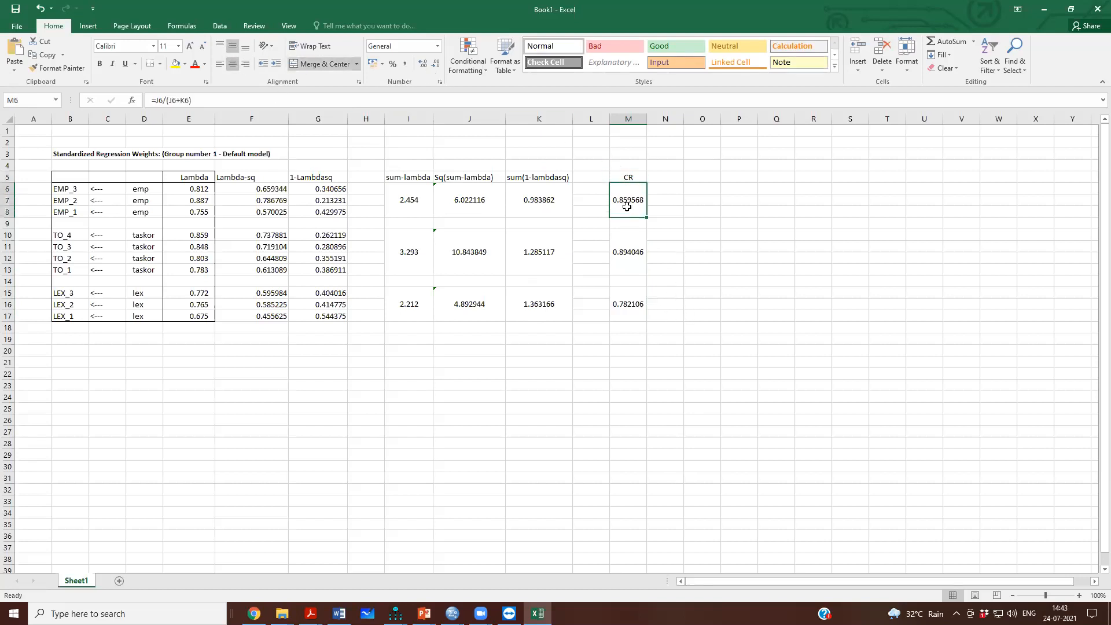
pyautogui.click(630, 252)
pyautogui.click(635, 299)
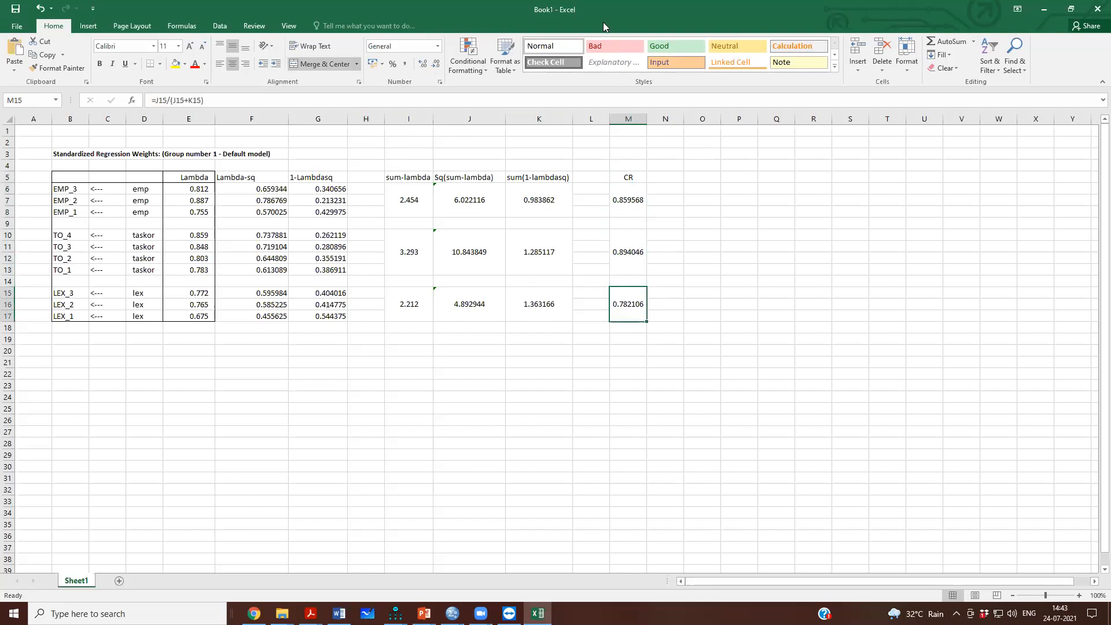